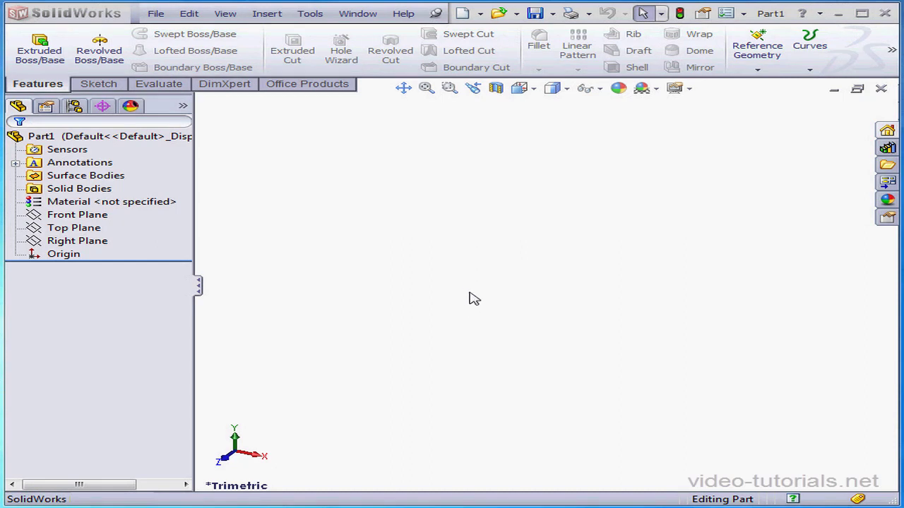
- Start Sketch1 on the Top Plane and pan so the origin sits lower left
click(99, 228)
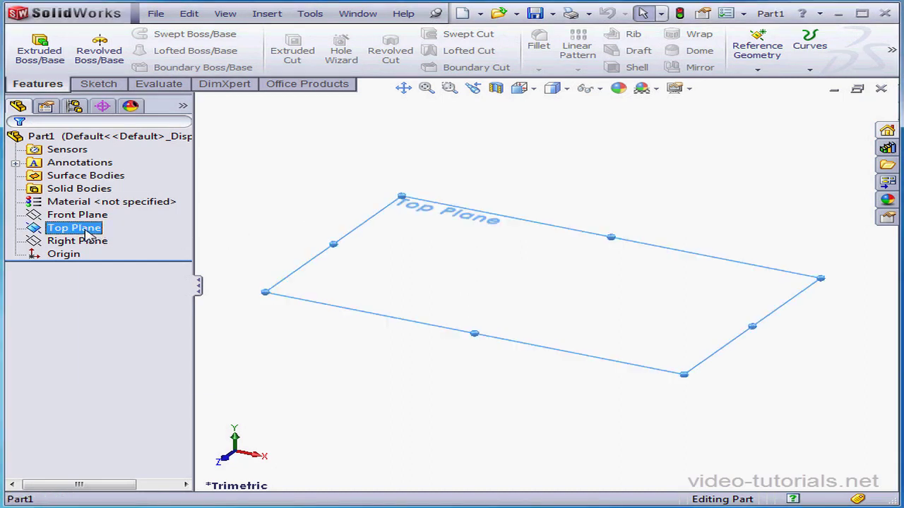
right_click(99, 228)
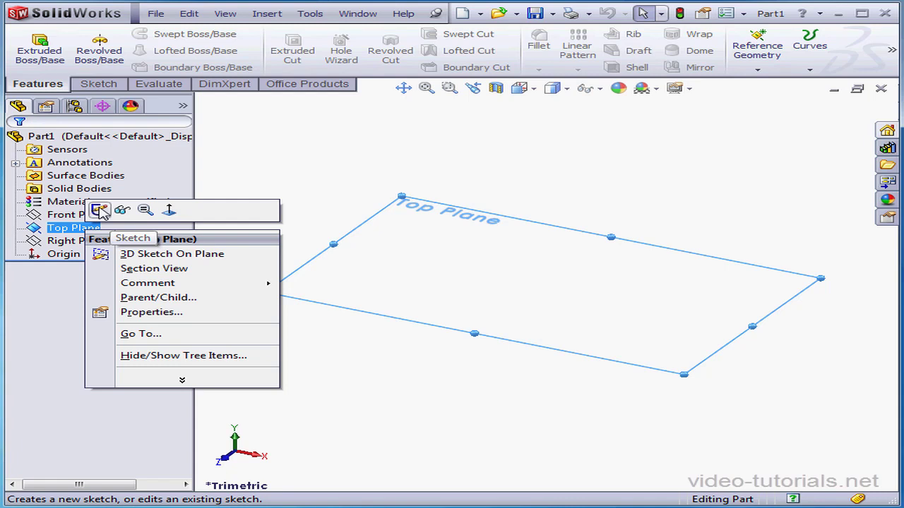
click(99, 210)
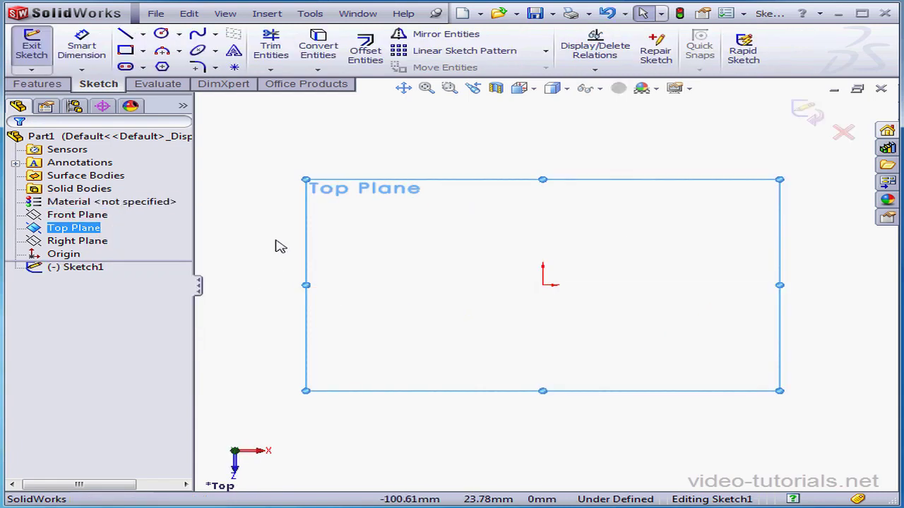
click(269, 216)
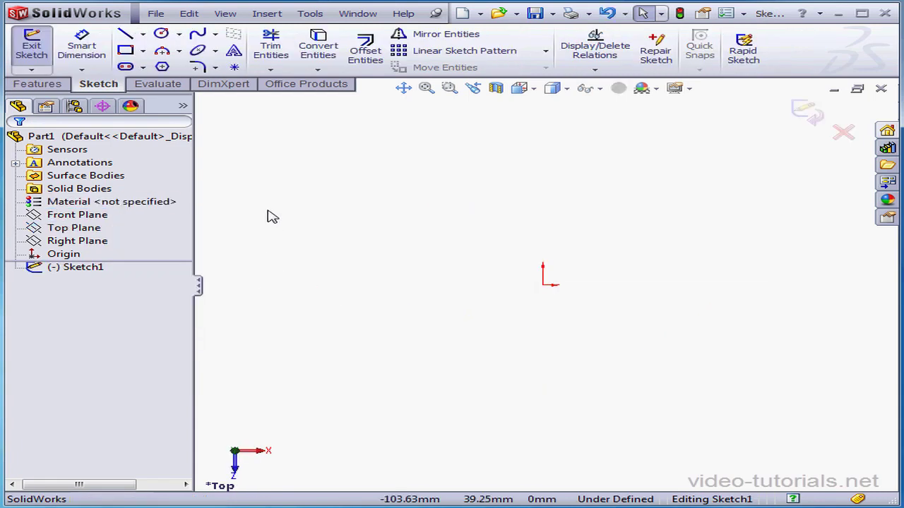
click(405, 90)
drag(515, 252, 374, 295)
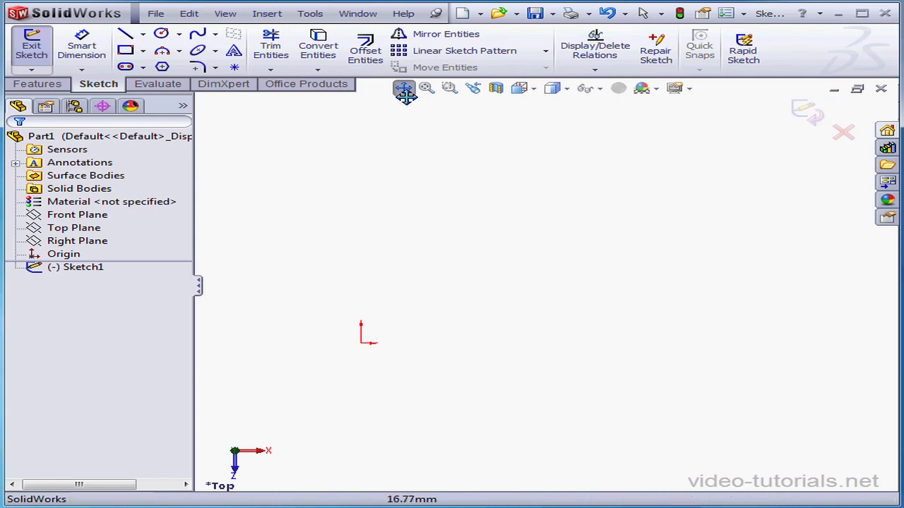
click(404, 89)
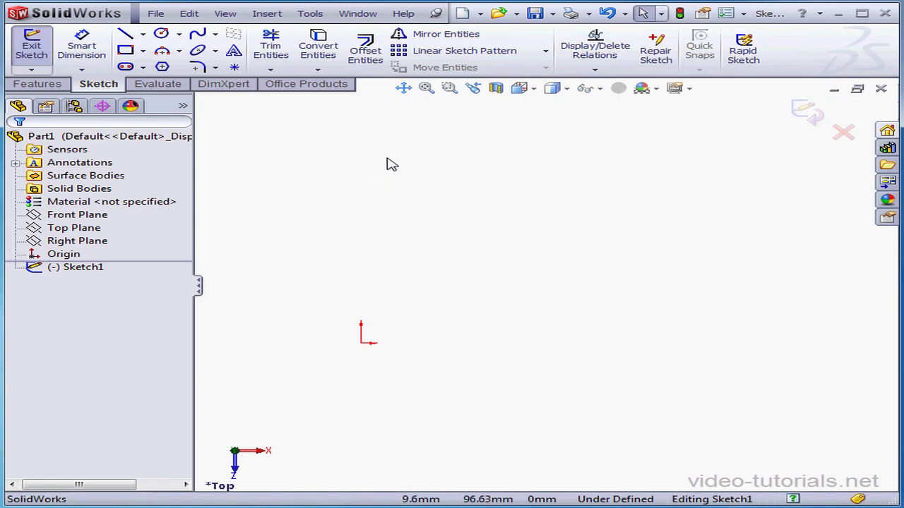
- Draw connected lines from the origin: base to the right, a short rise, a step left, then up
click(125, 34)
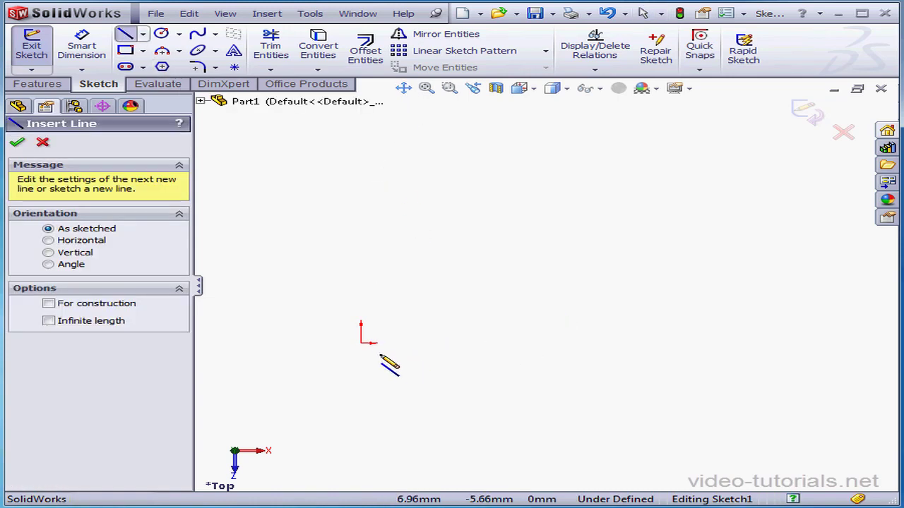
click(361, 344)
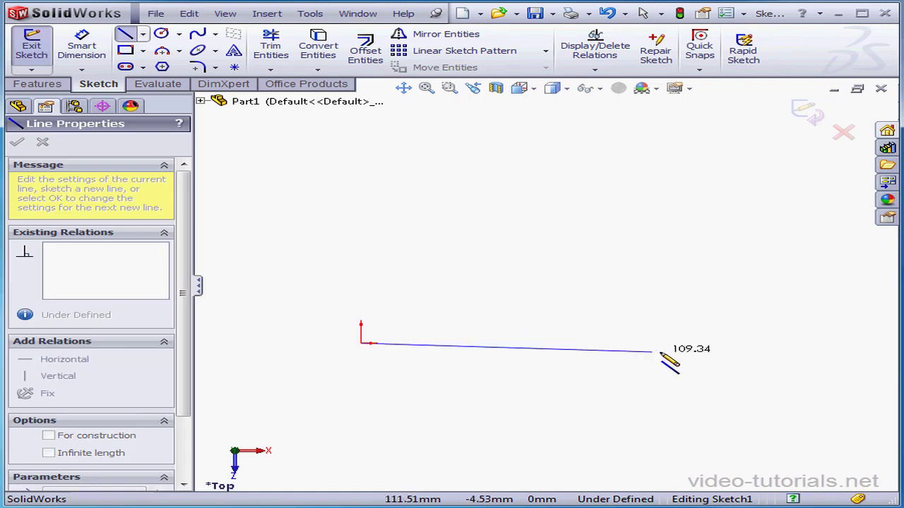
click(695, 344)
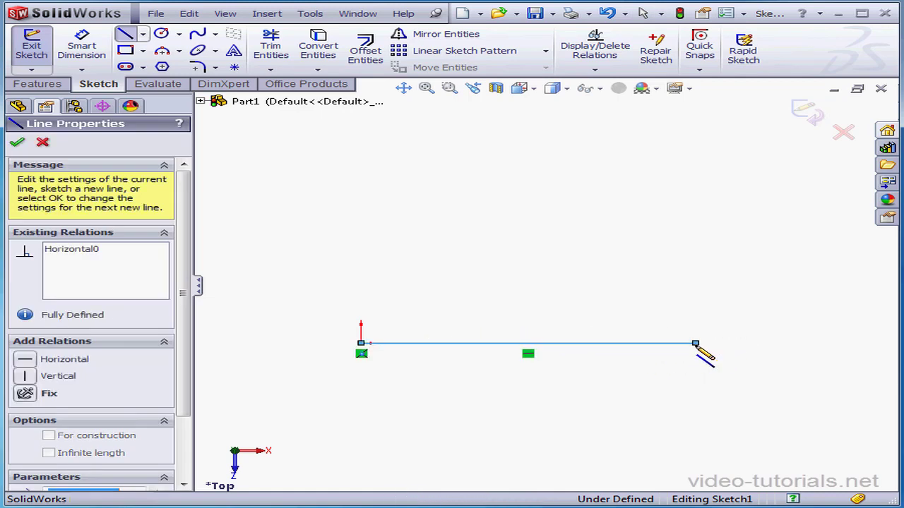
click(695, 285)
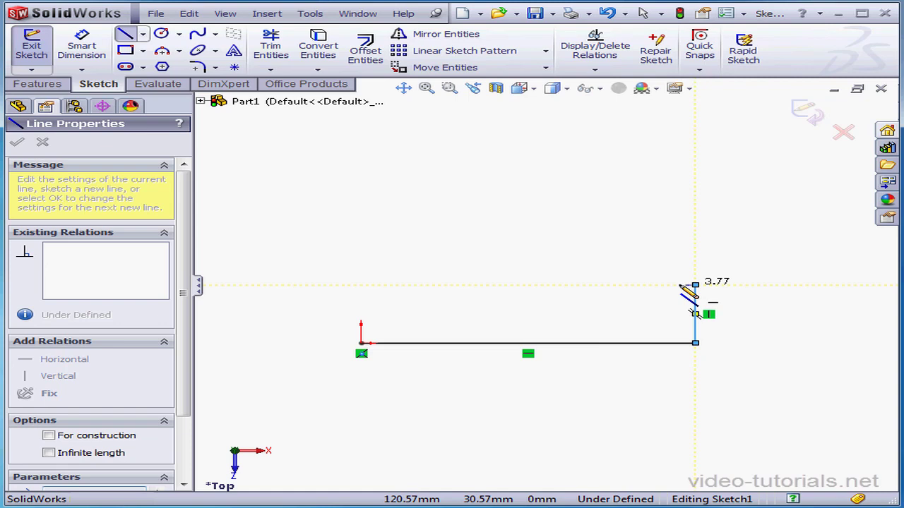
click(592, 284)
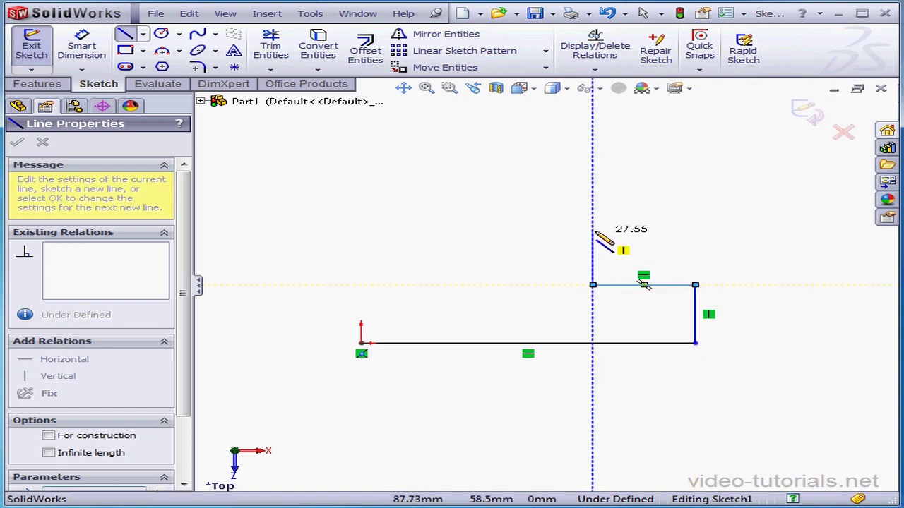
click(592, 217)
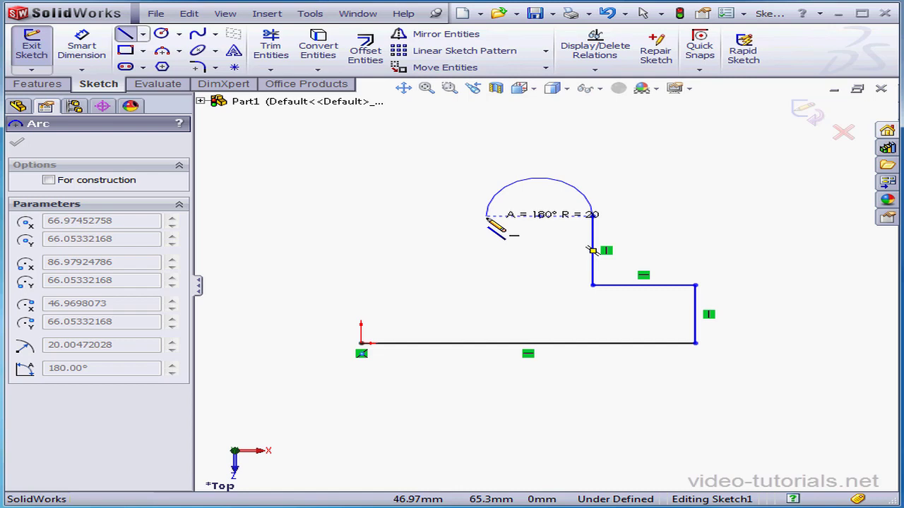
- Add the semicircular arc across the top, drop back down, and close the outline at the origin
click(485, 216)
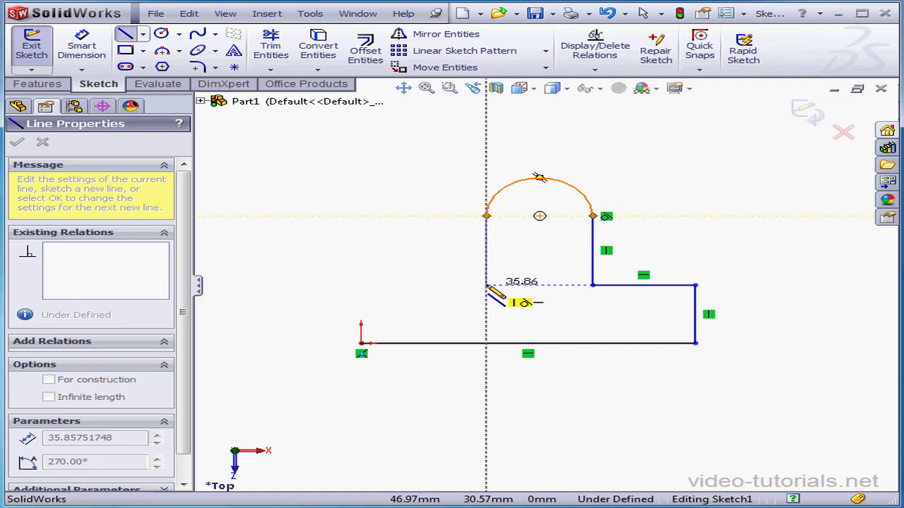
click(486, 285)
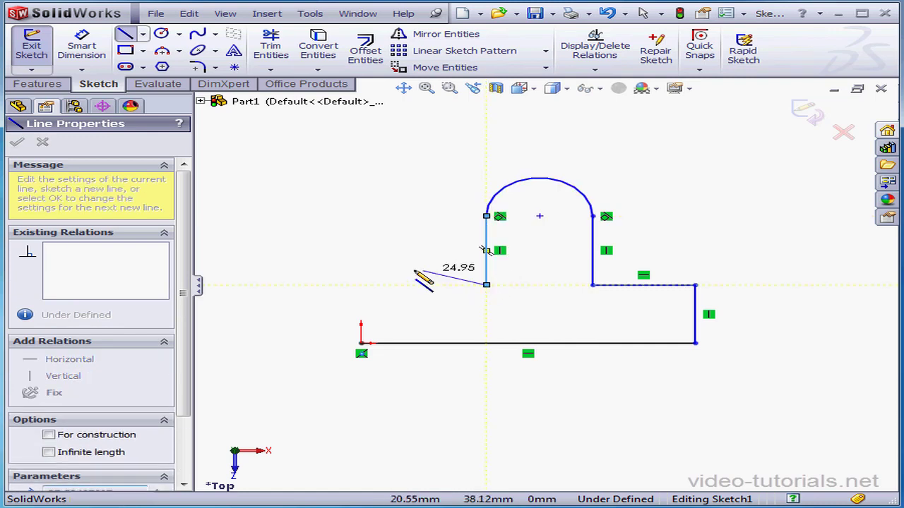
click(329, 264)
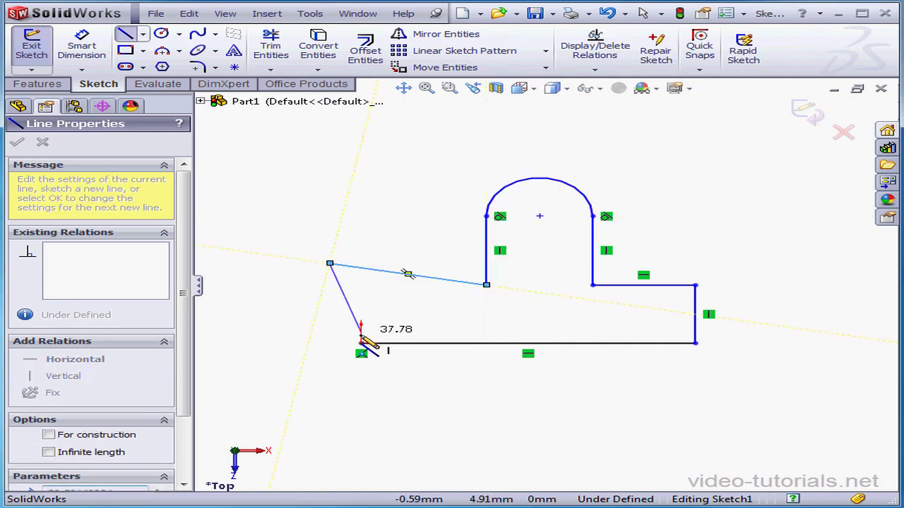
click(362, 343)
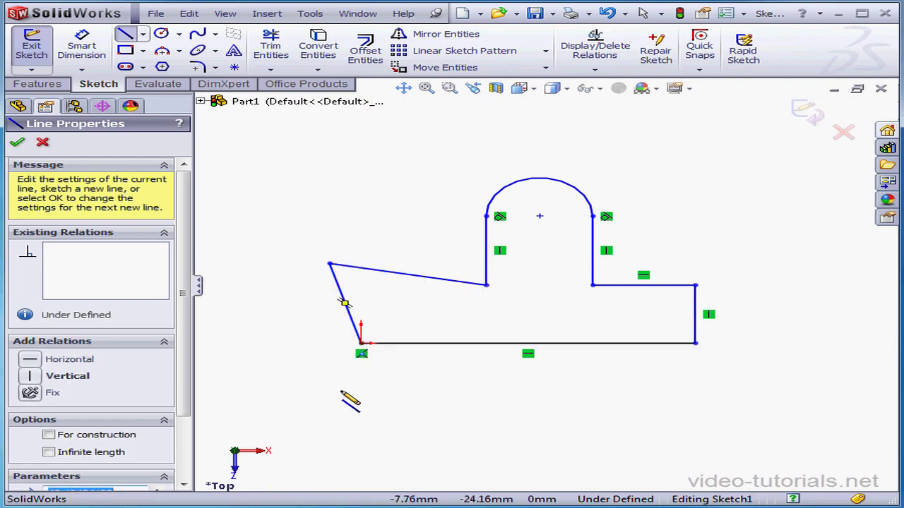
right_click(379, 193)
- Make the slanted left line vertical and the slanted top-left line horizontal
click(432, 203)
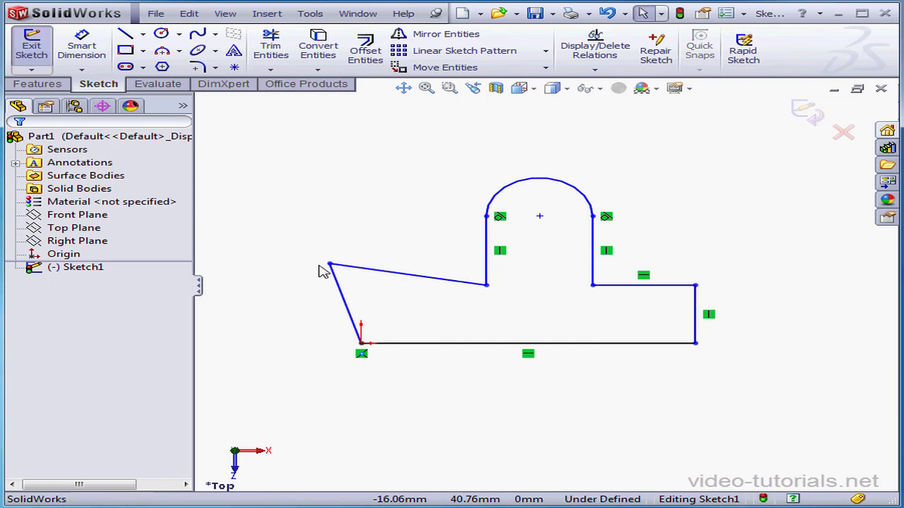
click(346, 302)
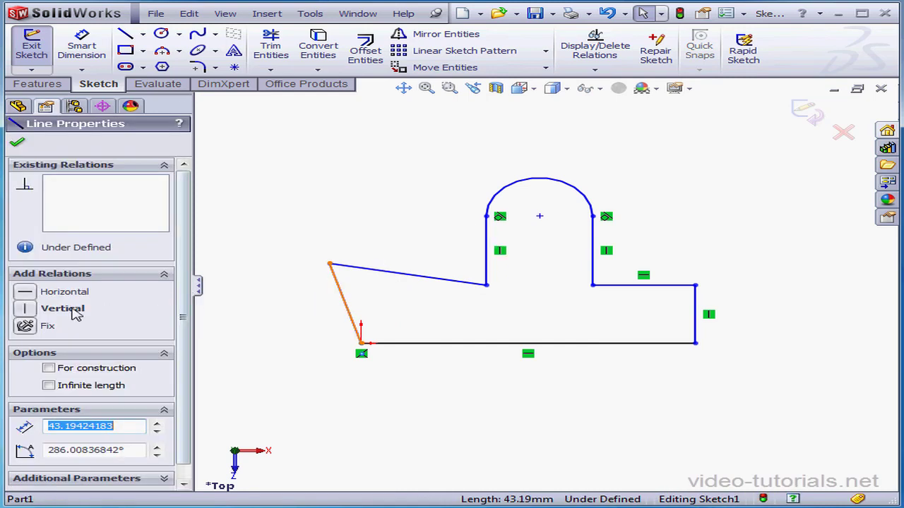
click(29, 310)
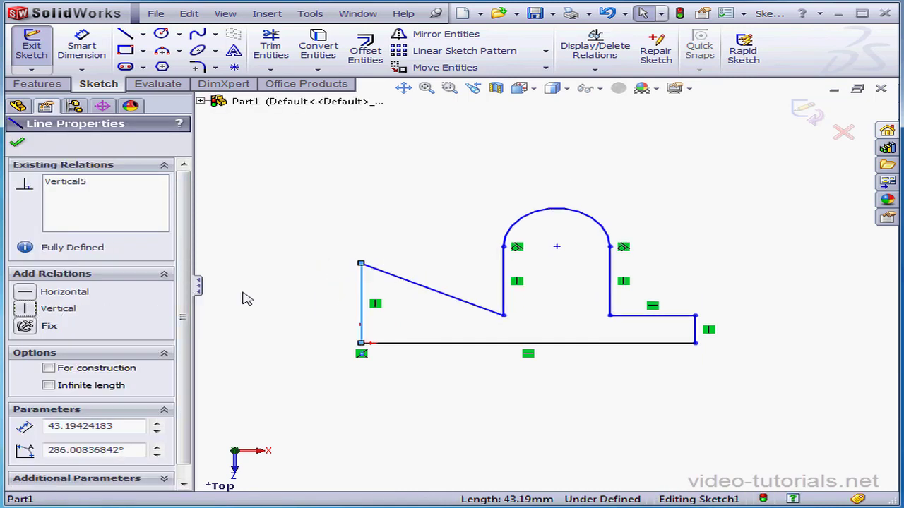
click(438, 296)
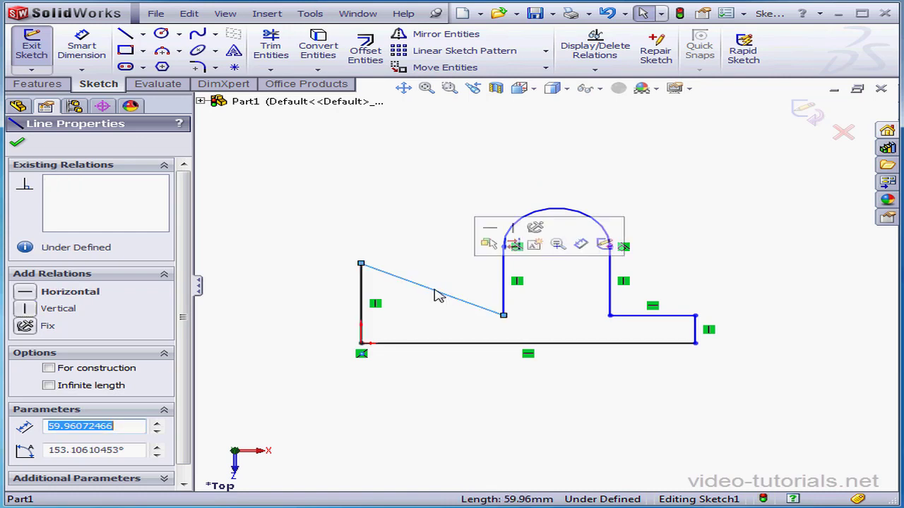
click(26, 292)
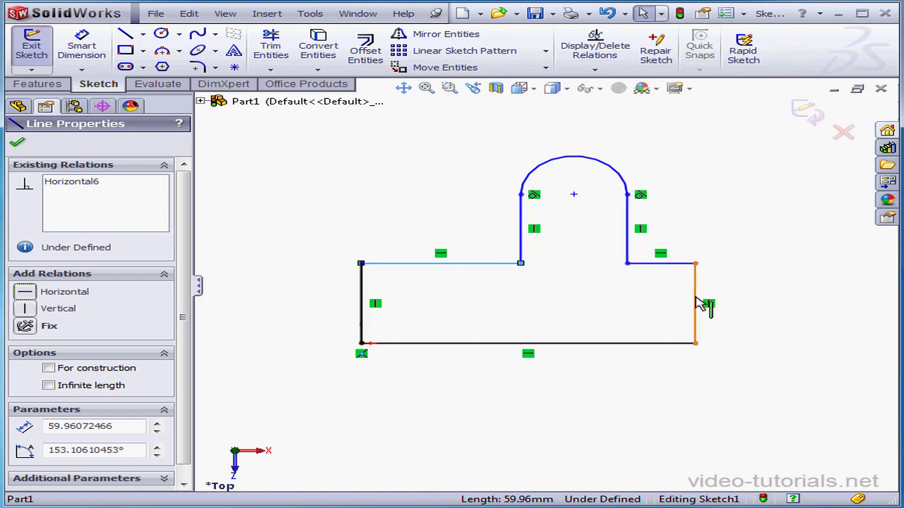
- Add an Equal relation between the left-side lines and the matching right-side step lines
click(362, 305)
ctrl+click(428, 264)
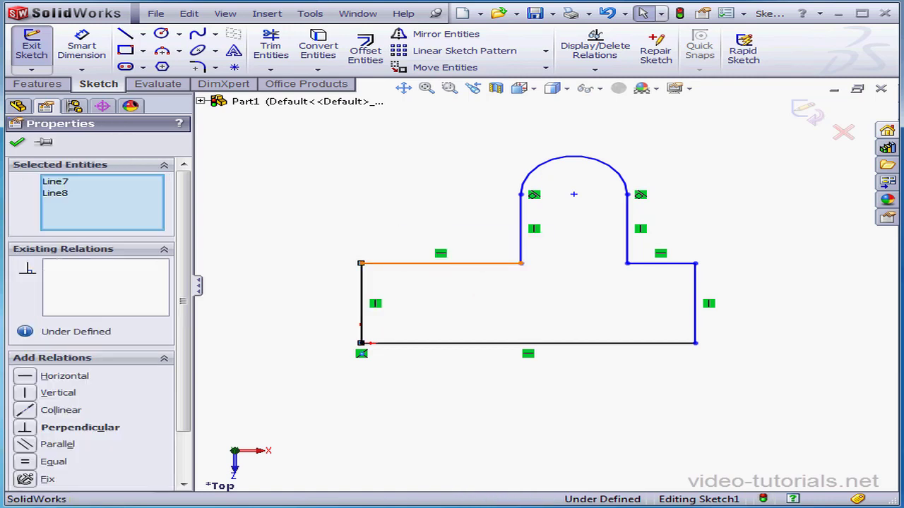
ctrl+click(523, 254)
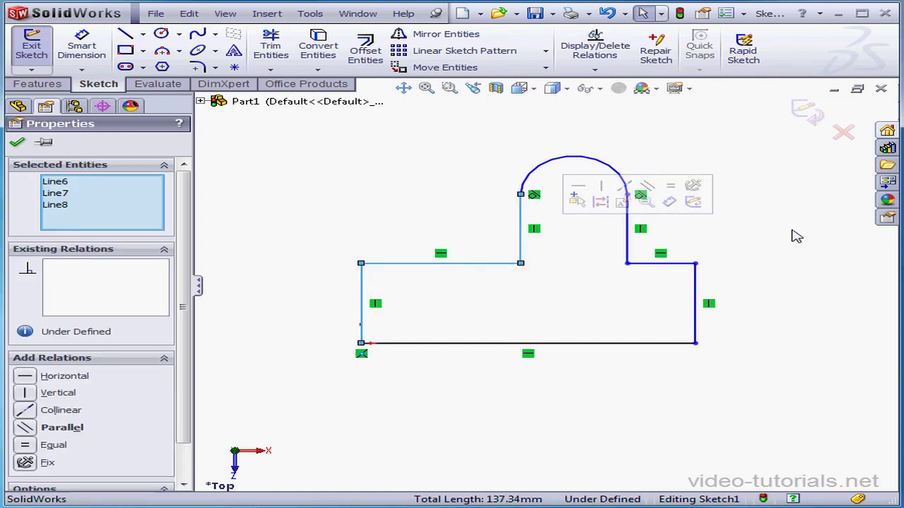
mouse_move(780, 214)
mouse_down()
mouse_move(440, 292)
mouse_move(270, 308)
mouse_move(299, 313)
mouse_up()
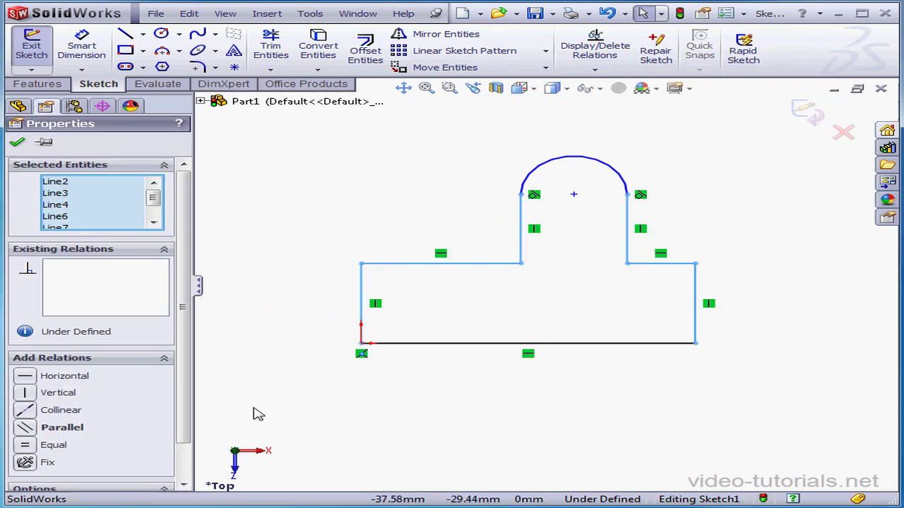
click(28, 446)
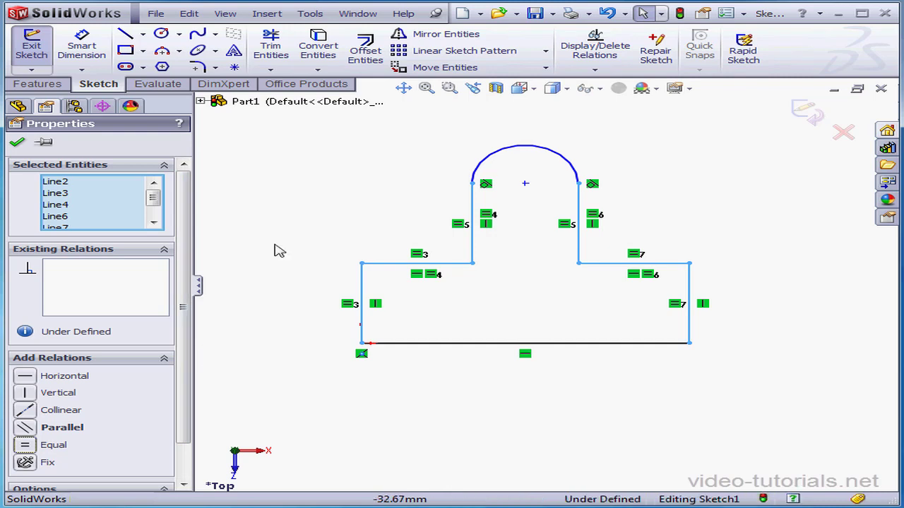
- Dimension the top arc to R20 and the left side to a 30 mm height
click(97, 53)
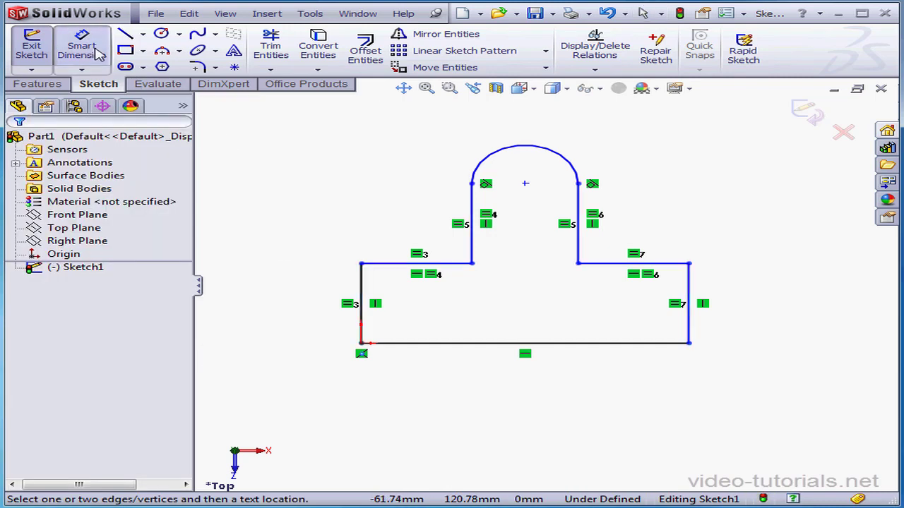
click(577, 173)
click(626, 159)
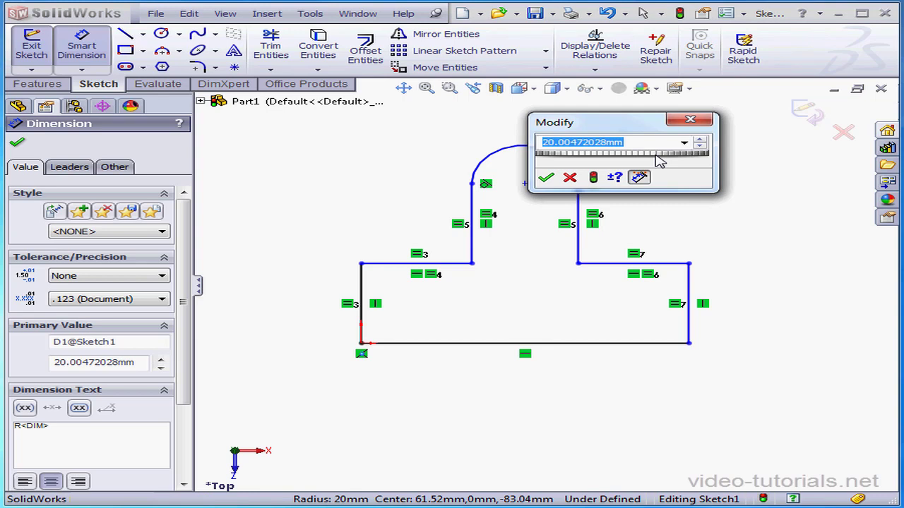
text(20)
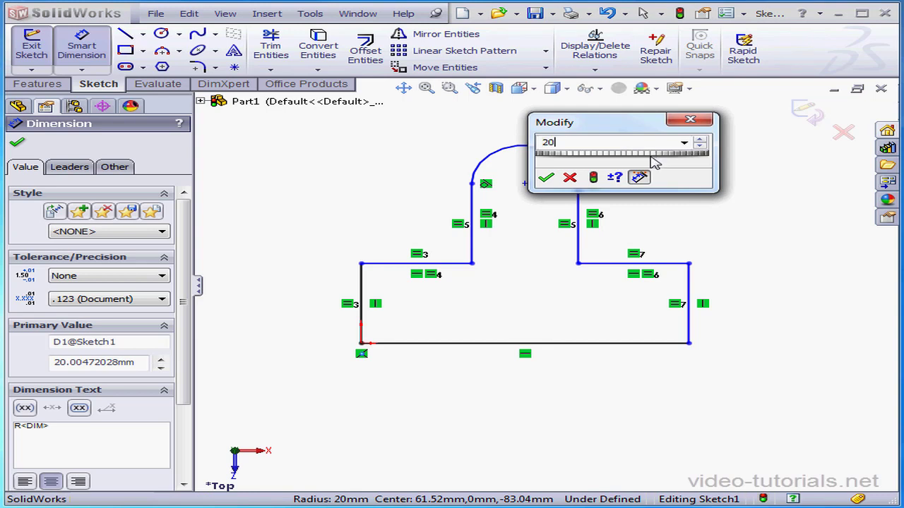
click(546, 178)
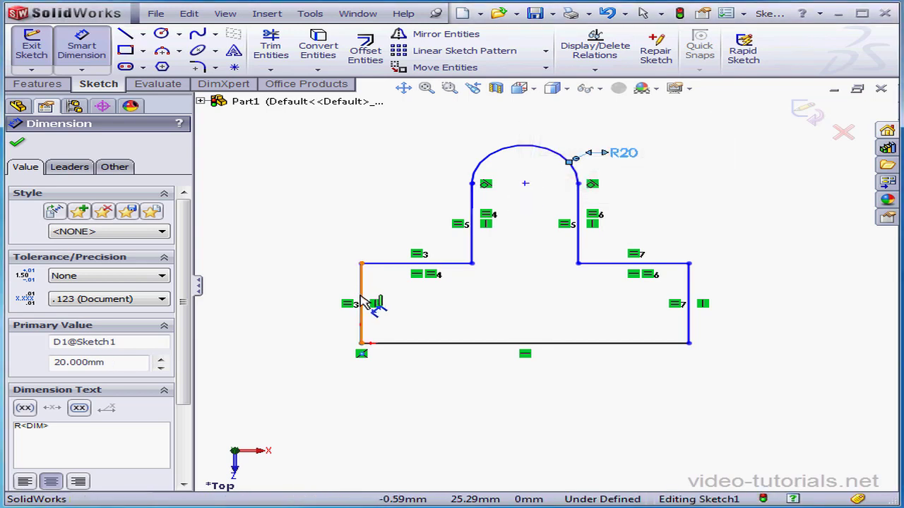
click(361, 304)
click(331, 297)
text(30)
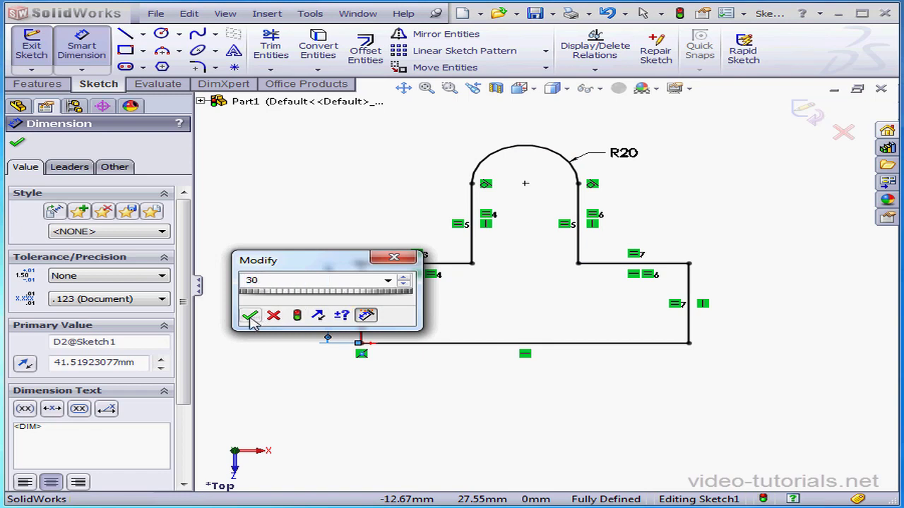
click(249, 315)
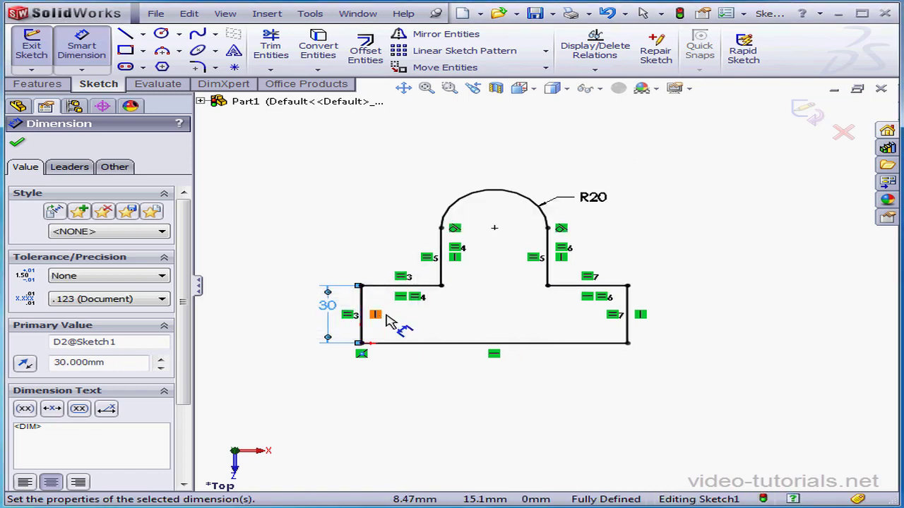
- Exit the sketch, switch to isometric view, and extrude it 10 mm as Boss-Extrude1
click(810, 115)
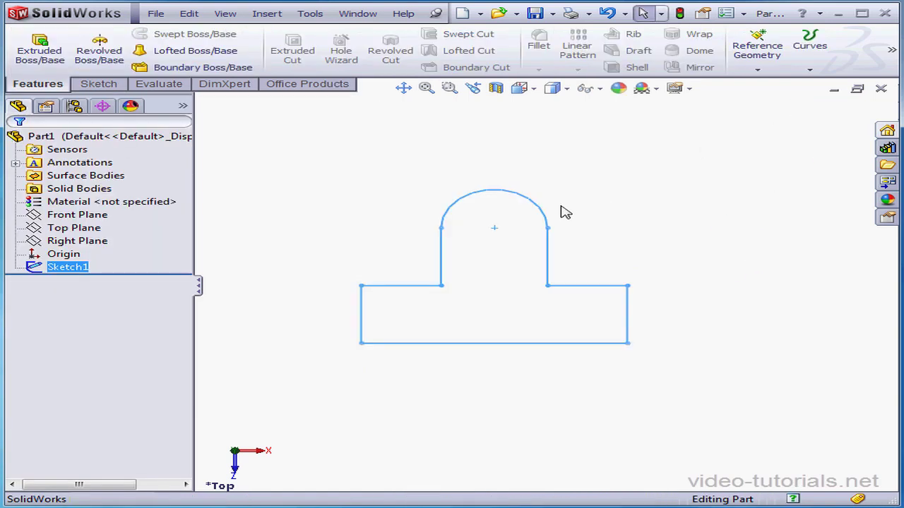
click(520, 88)
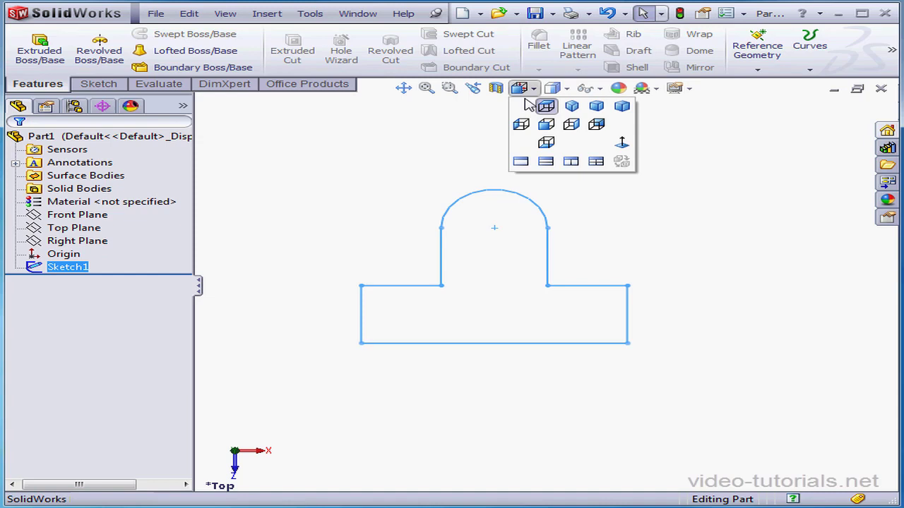
click(570, 106)
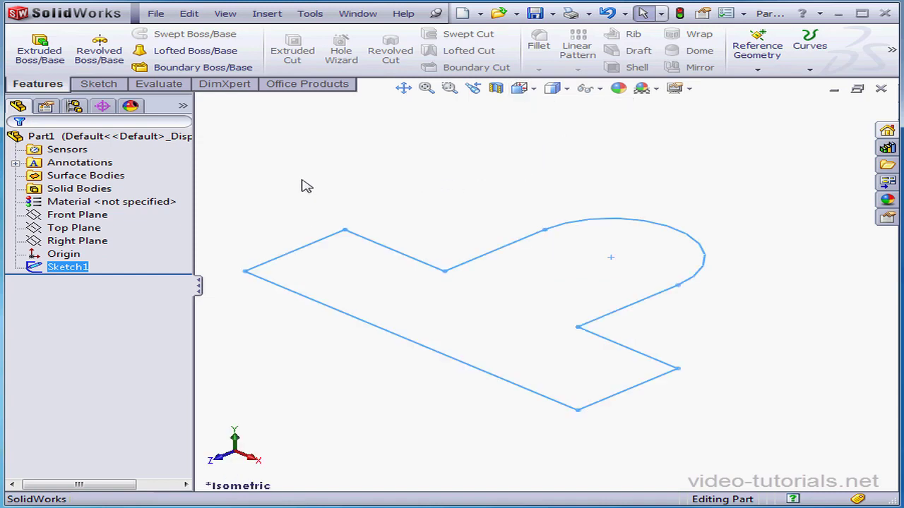
click(40, 55)
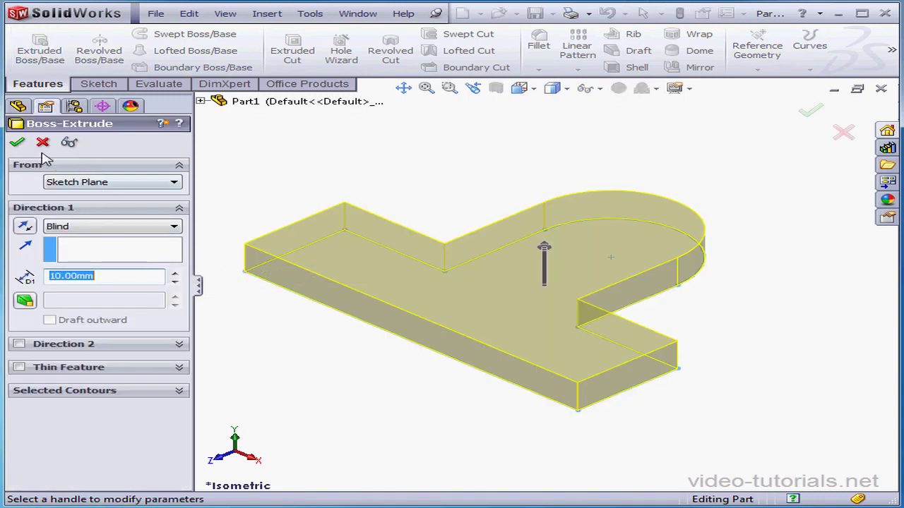
click(19, 144)
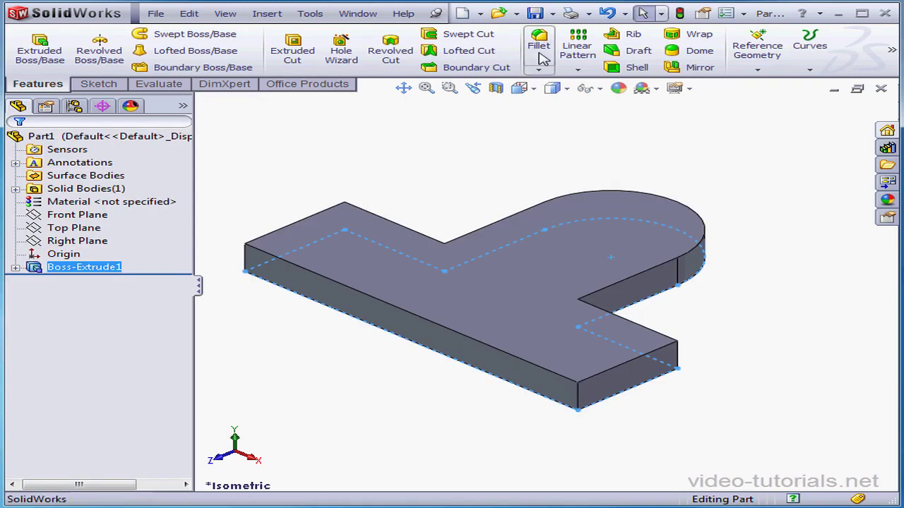
- Save the part as L-15-A.SLDPRT in the Exercise-SW-2011-Basic folder
click(534, 13)
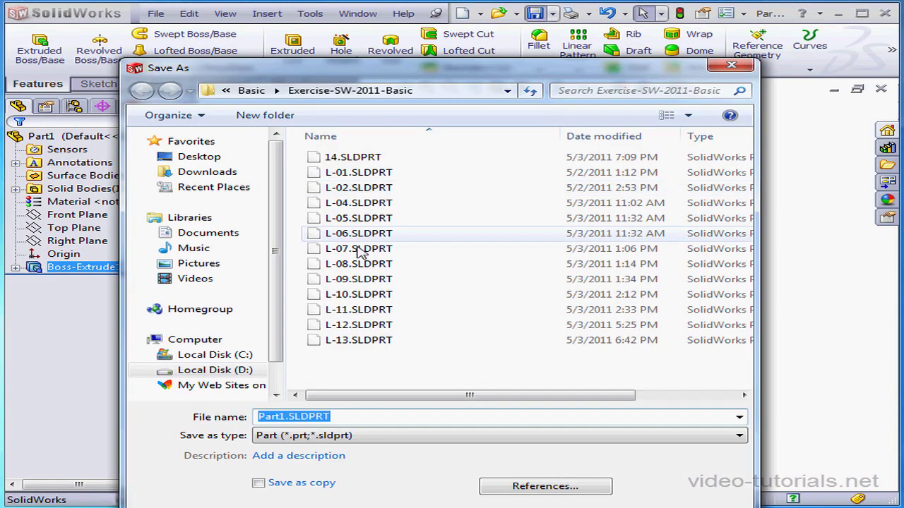
click(363, 341)
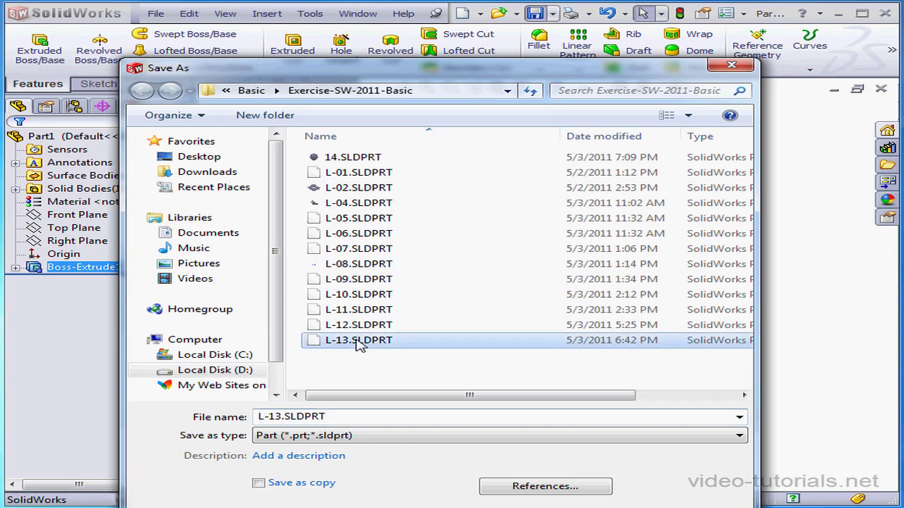
double_click(289, 417)
click(281, 417)
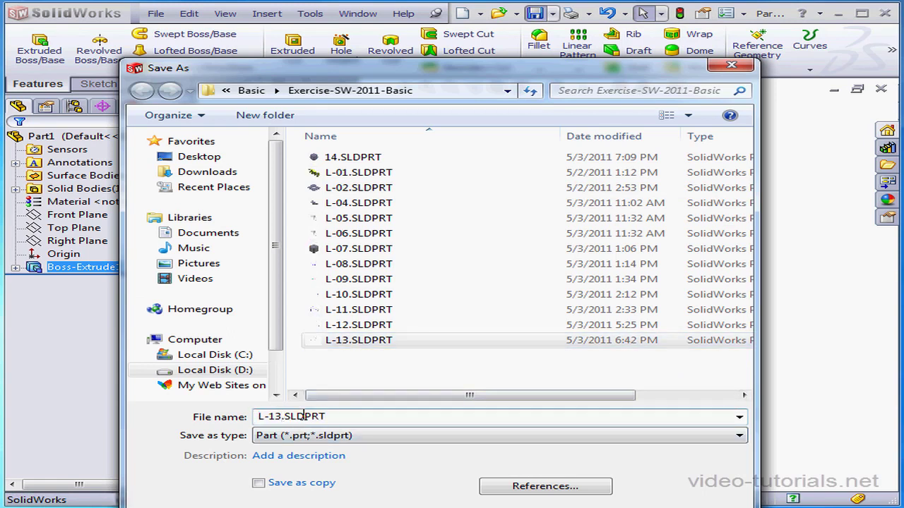
key(BackSpace)
key(BackSpace)
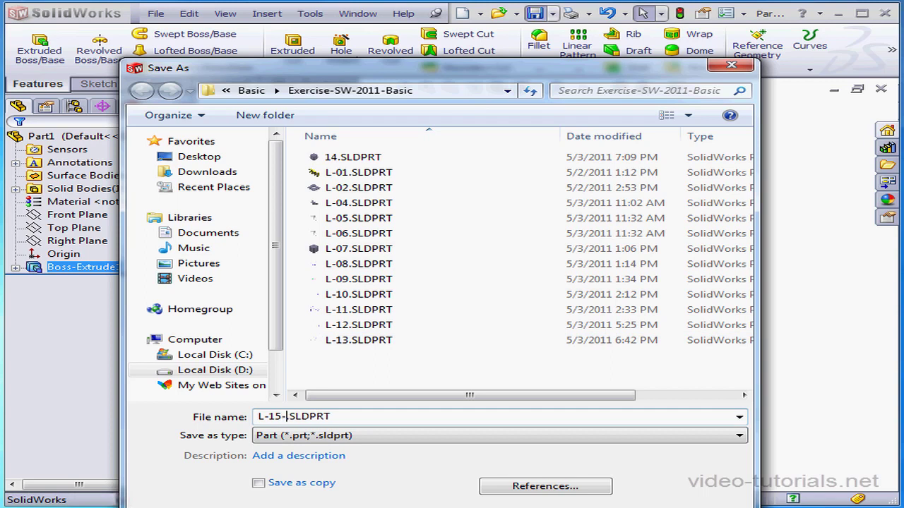
text(5-A.)
key(Return)
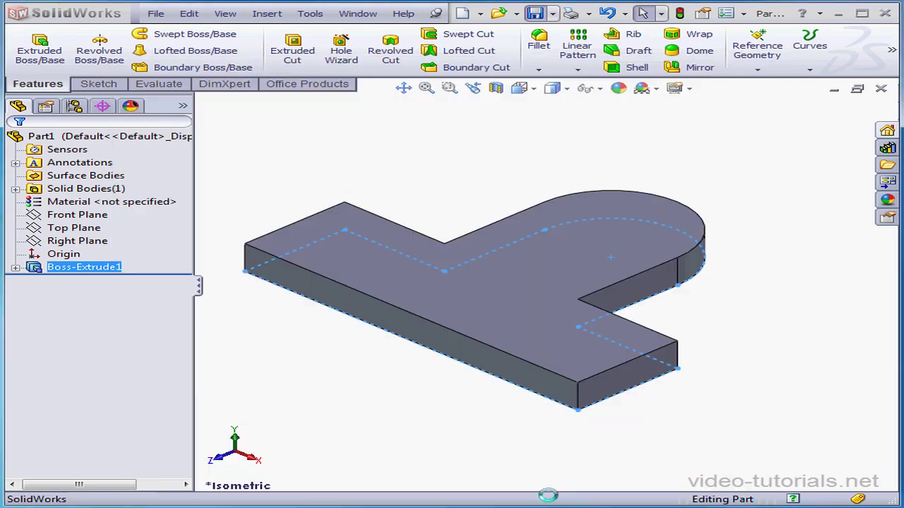
click(64, 151)
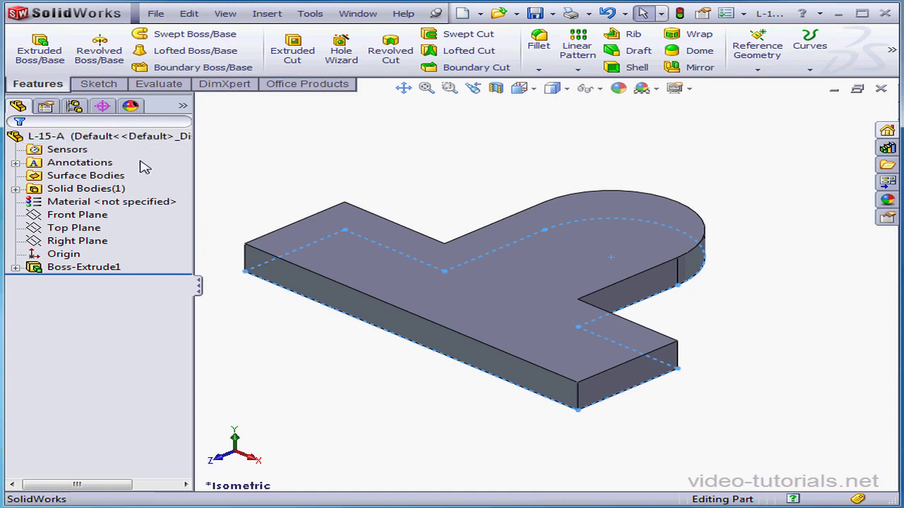
- Create a new blank part document, Part2
click(480, 13)
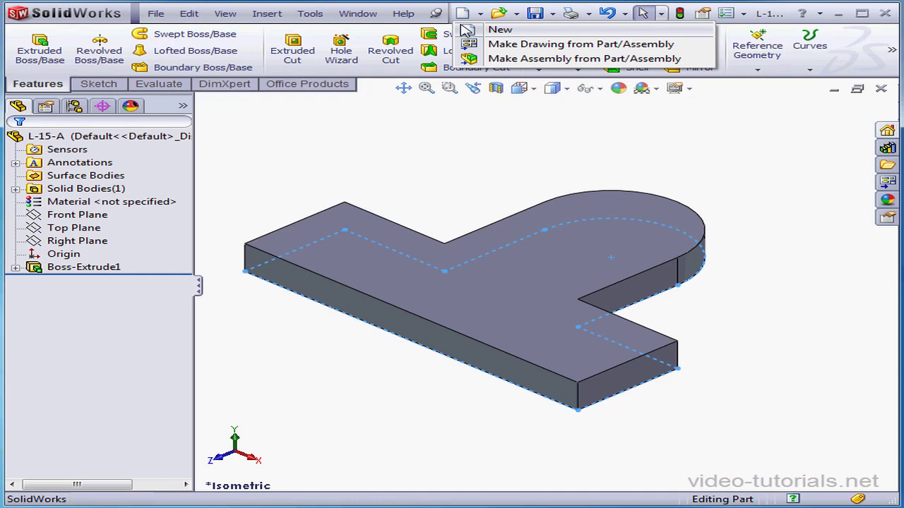
click(474, 31)
click(517, 387)
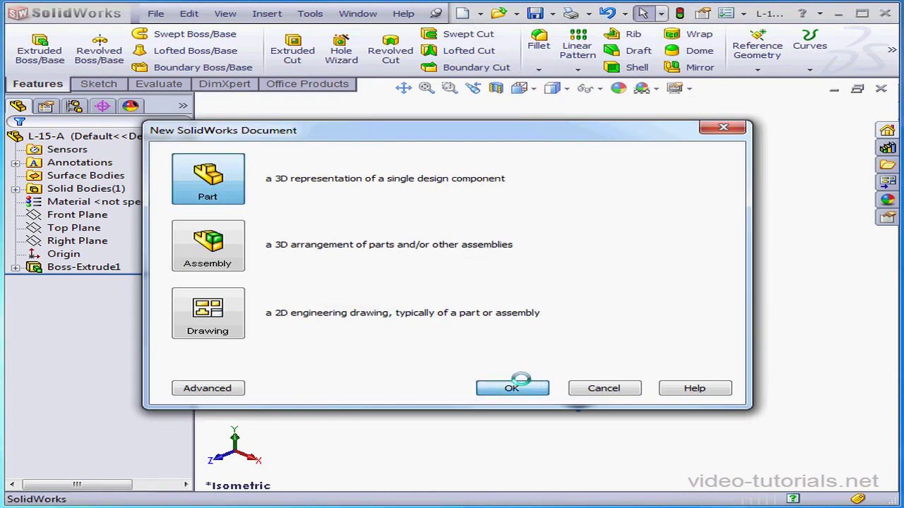
- Start a sketch on Part2's Top Plane and pan so the origin sits lower left
right_click(81, 228)
click(96, 206)
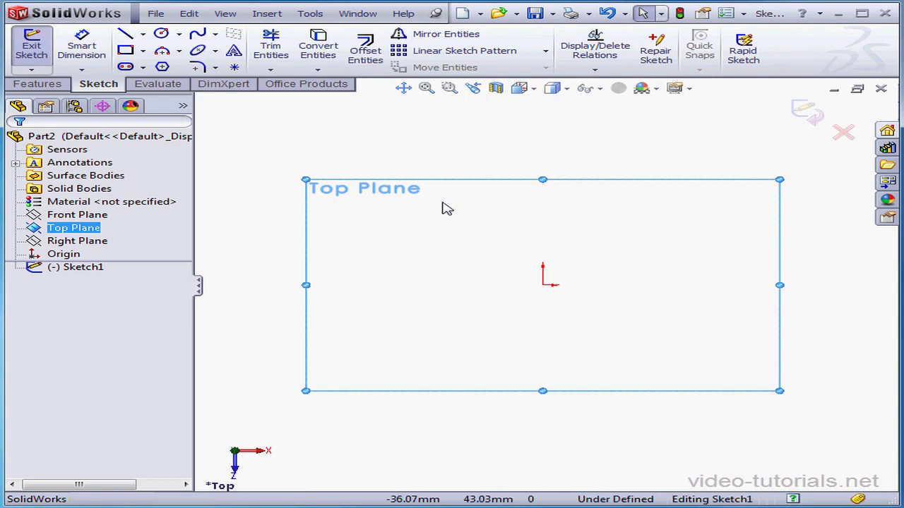
click(404, 87)
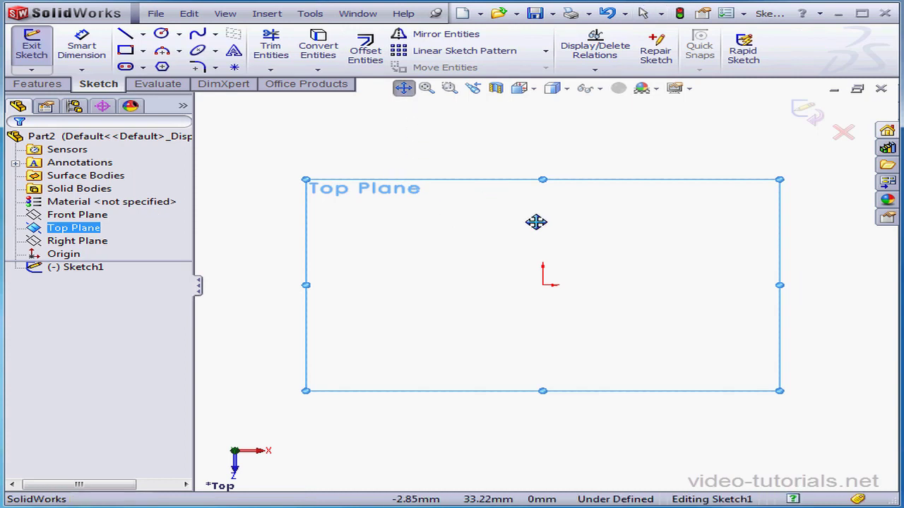
mouse_move(534, 222)
mouse_down()
mouse_move(402, 269)
mouse_move(378, 288)
mouse_up()
key(Escape)
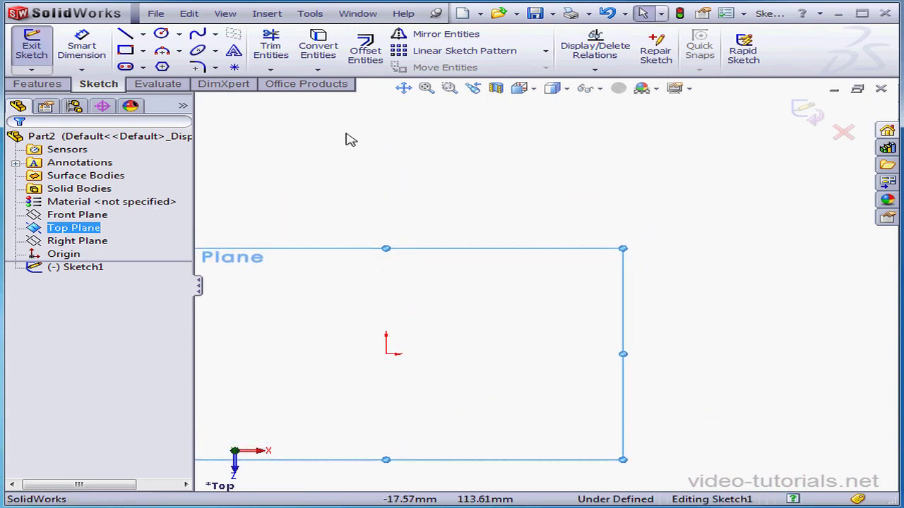
key(Escape)
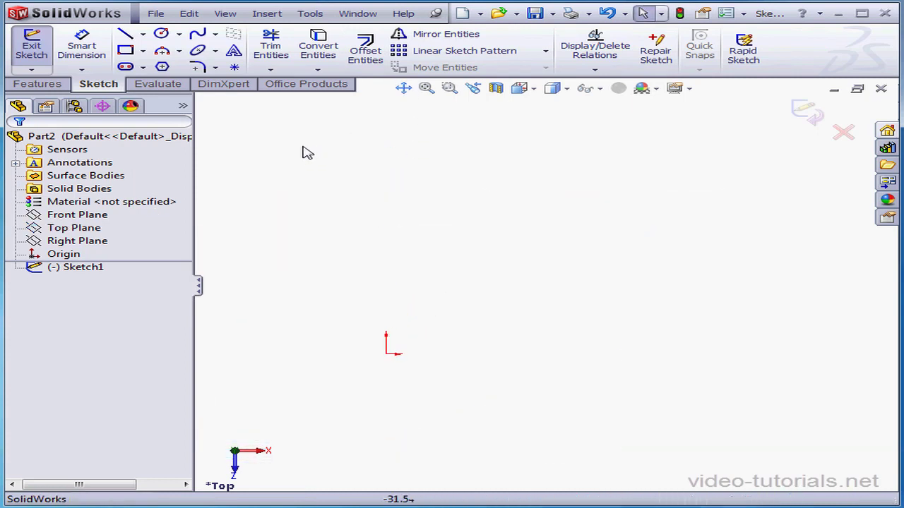
- Draw a closed line outline from the origin: tall left side, two steps down, right side, back to origin
click(126, 35)
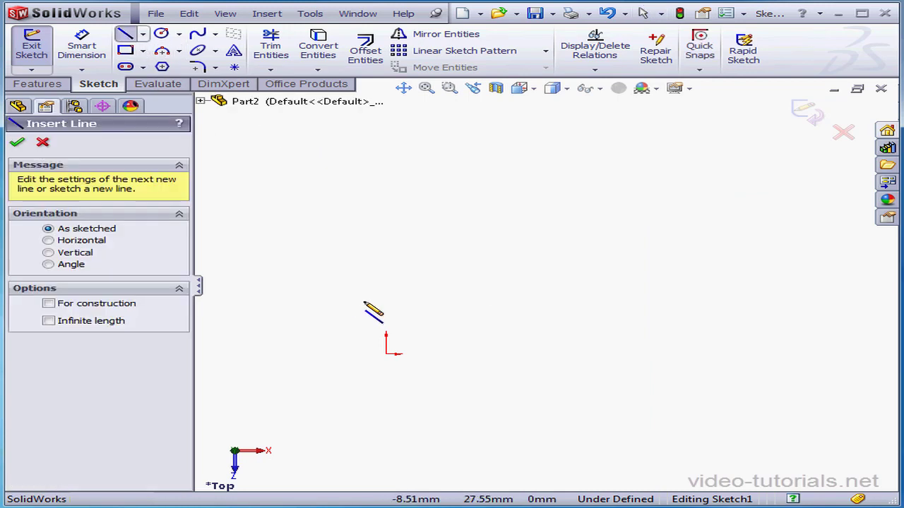
click(386, 353)
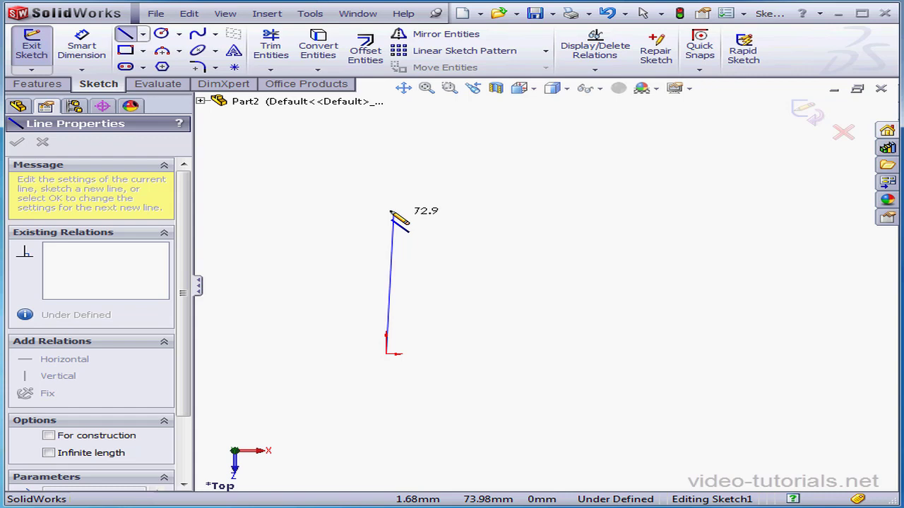
click(387, 159)
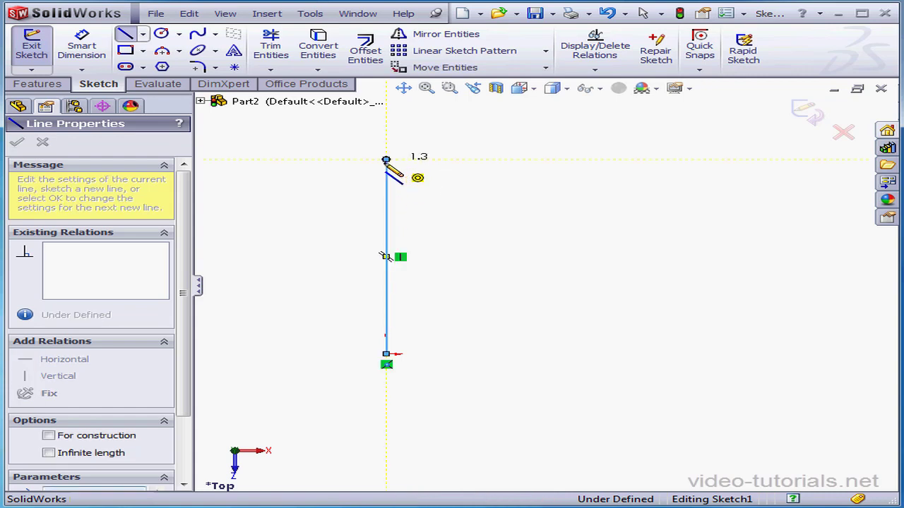
click(430, 160)
click(430, 194)
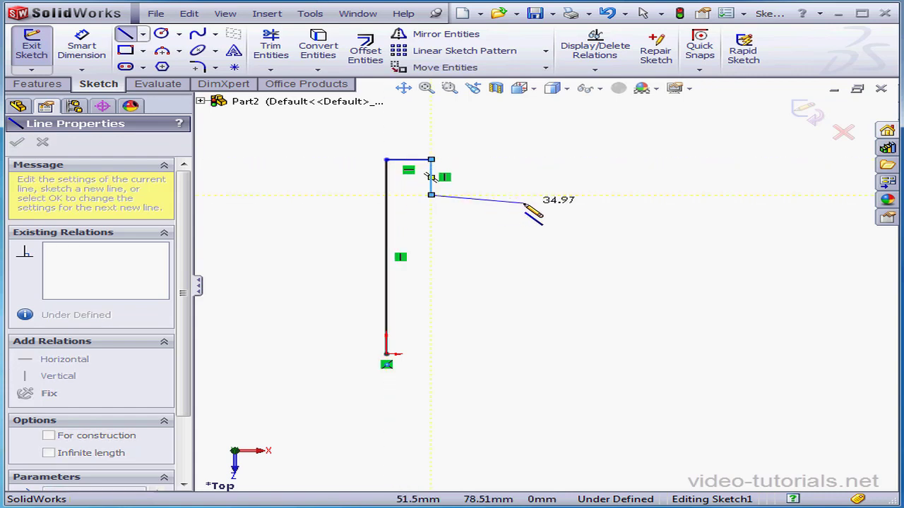
click(483, 194)
click(483, 230)
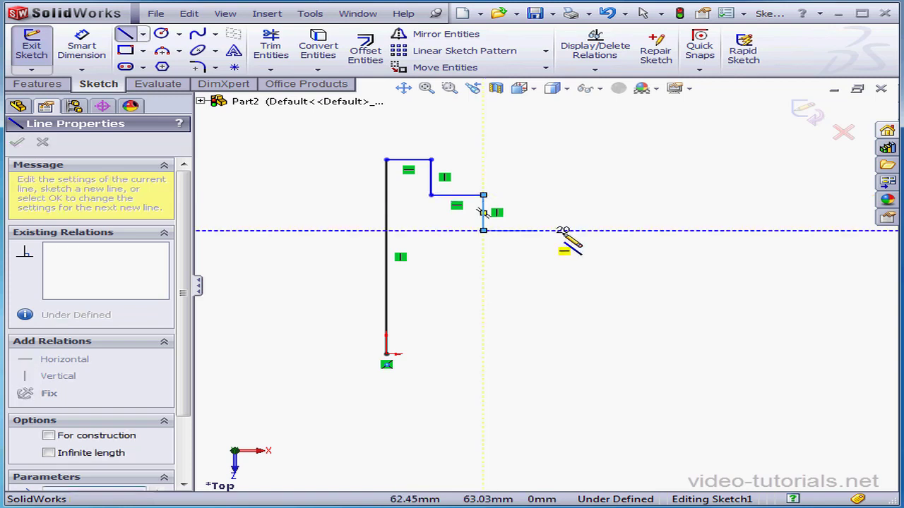
click(611, 231)
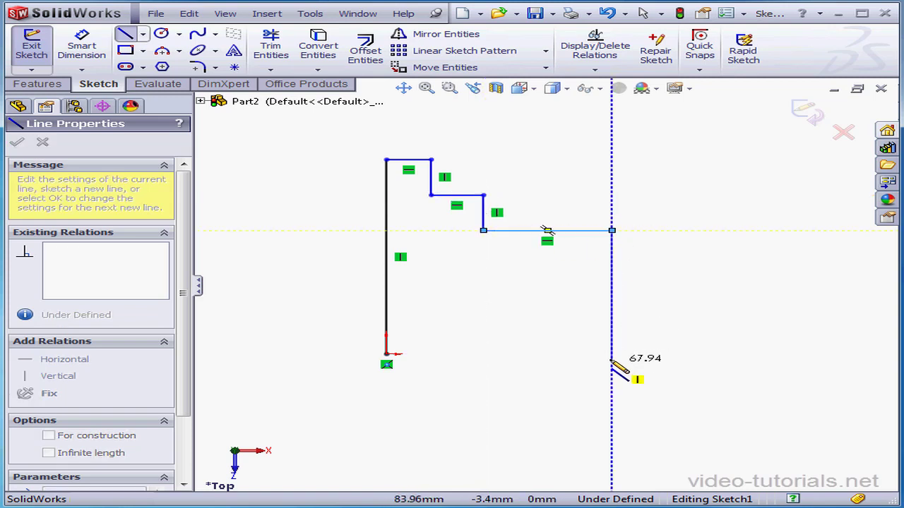
click(611, 353)
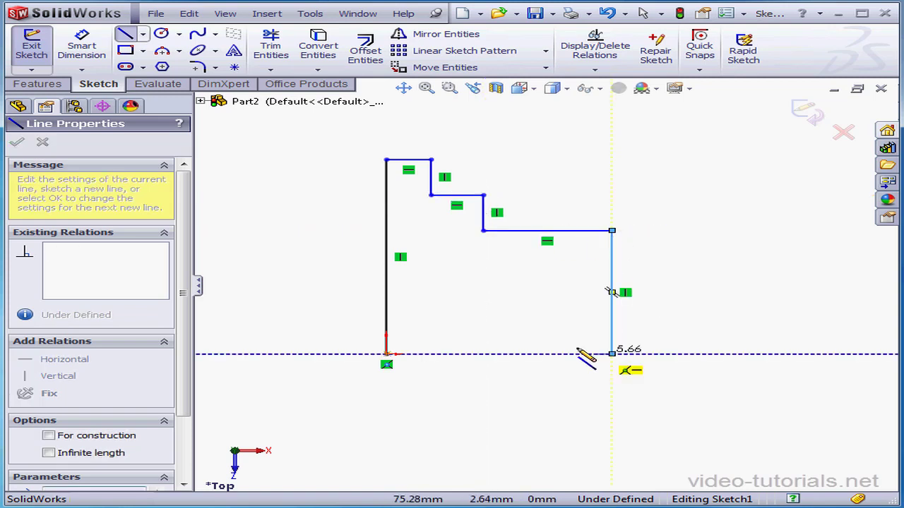
click(386, 353)
right_click(346, 322)
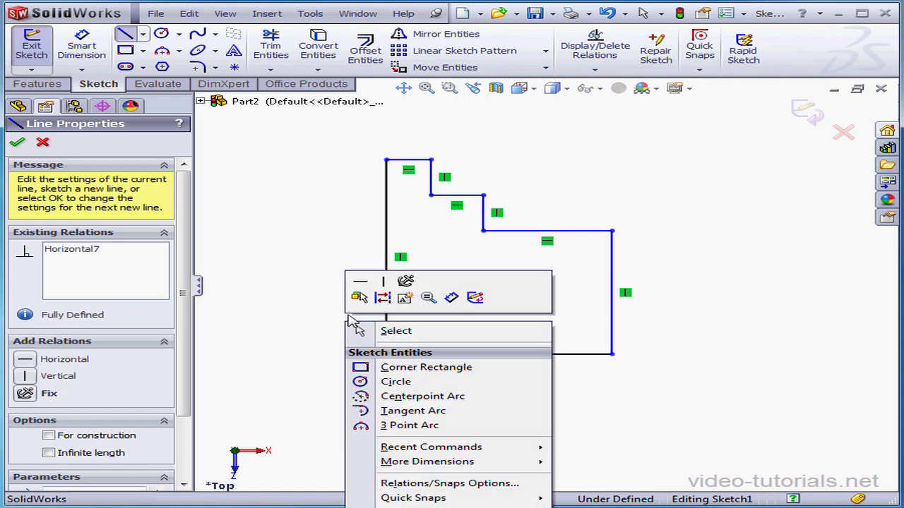
- Make the step lines equal and drag a corner, then undo both of those edits
click(394, 331)
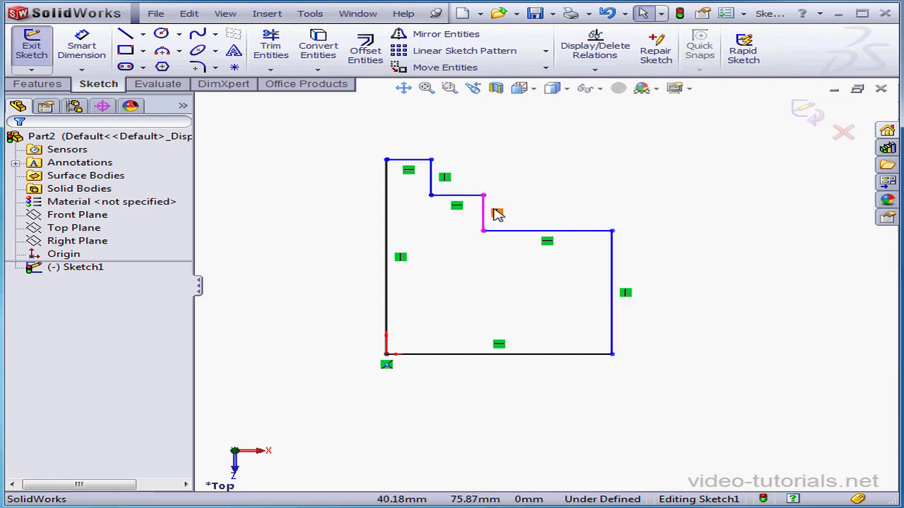
mouse_move(706, 306)
mouse_down()
mouse_move(447, 165)
mouse_move(406, 131)
mouse_up()
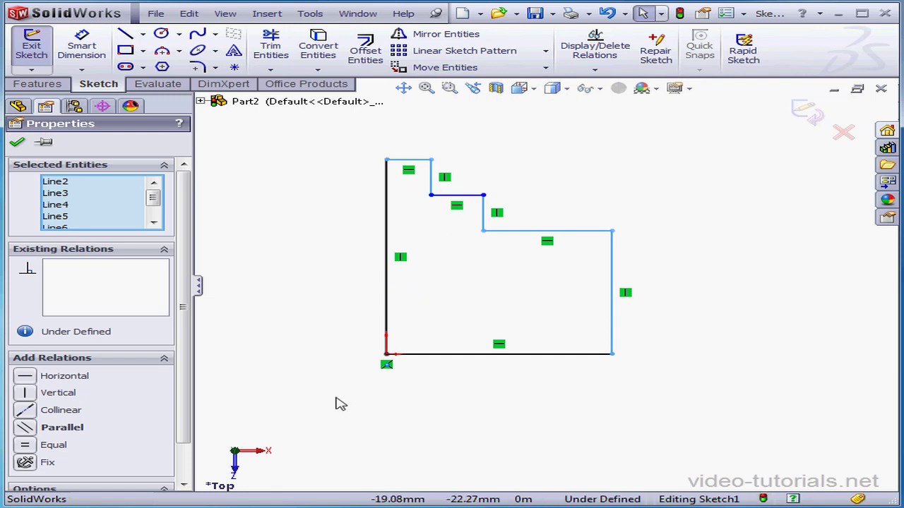
click(23, 445)
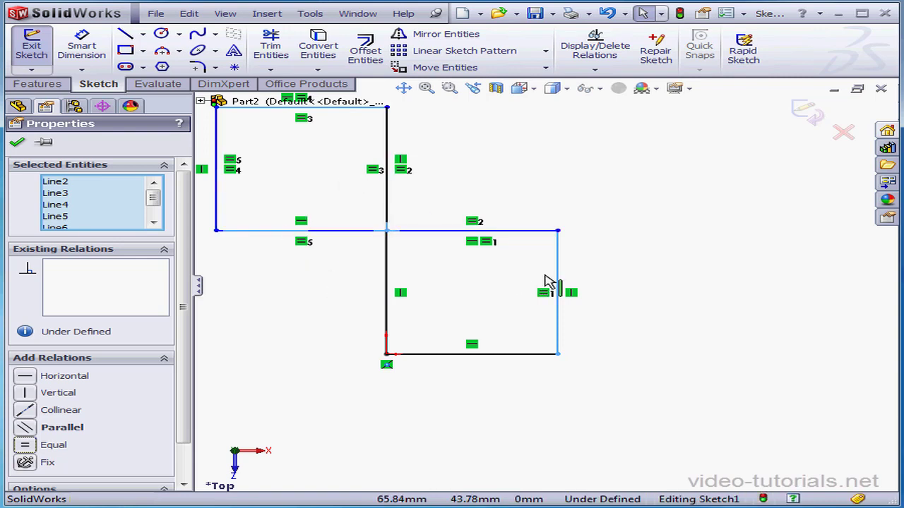
mouse_move(559, 238)
mouse_down()
mouse_move(490, 270)
mouse_move(595, 268)
mouse_move(539, 255)
mouse_up()
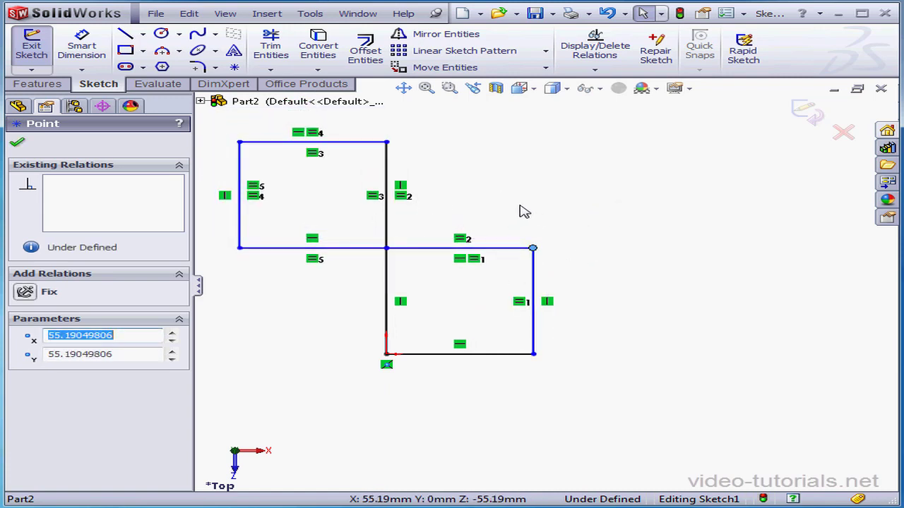
click(625, 14)
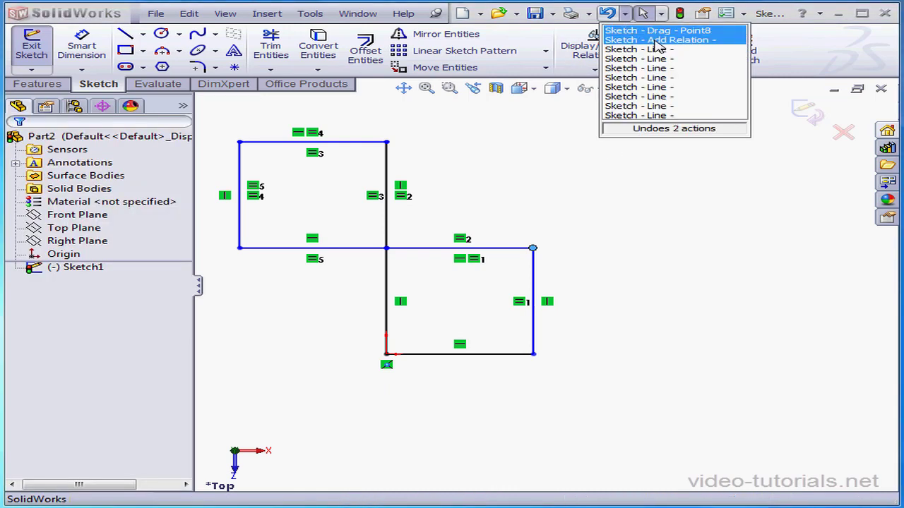
click(656, 42)
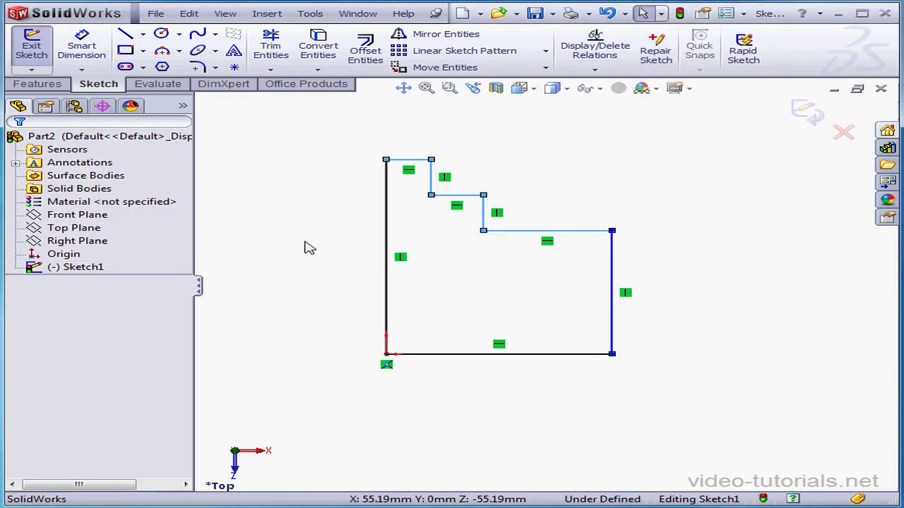
- Reshape the step corners, try equalizing the step lines, and undo the collapsed result
click(441, 260)
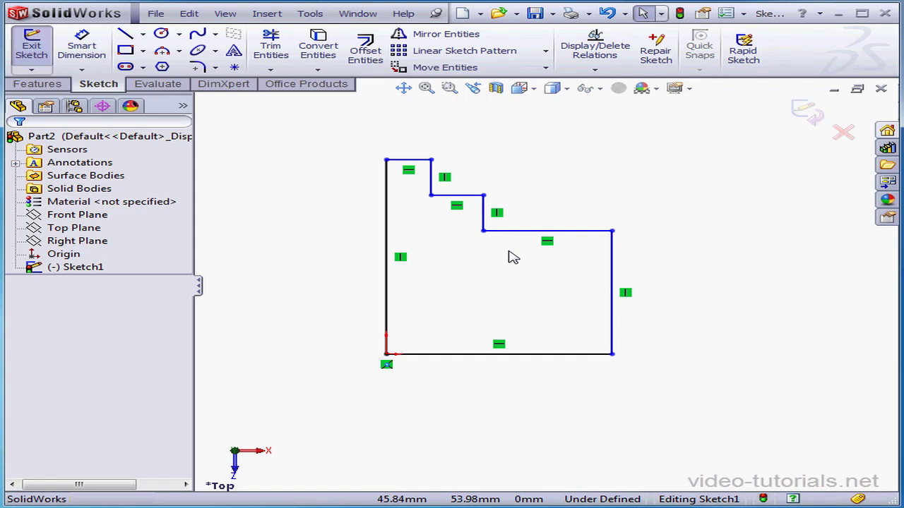
mouse_move(484, 230)
mouse_down()
mouse_move(517, 240)
mouse_move(550, 278)
mouse_move(517, 288)
mouse_up()
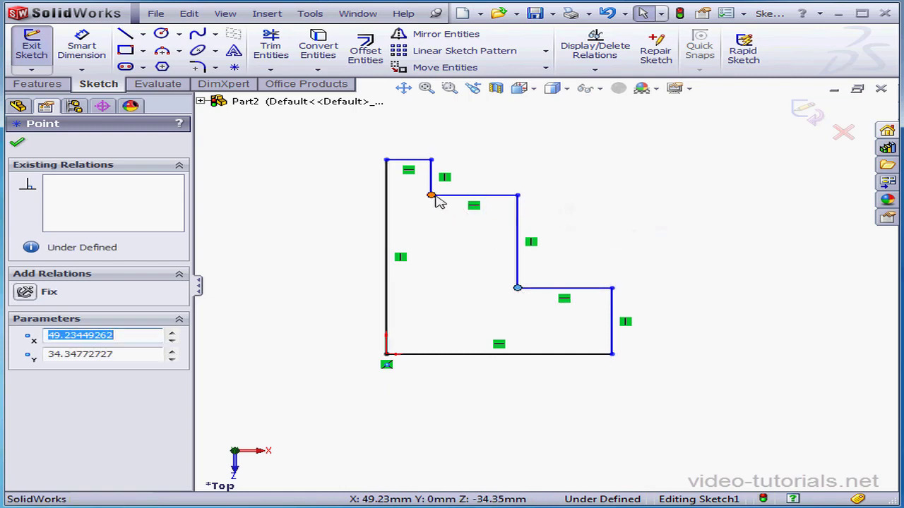
mouse_move(430, 196)
mouse_down()
mouse_move(428, 238)
mouse_move(438, 240)
mouse_move(428, 228)
mouse_move(461, 226)
mouse_up()
mouse_move(517, 288)
mouse_down()
mouse_move(536, 271)
mouse_move(529, 277)
mouse_up()
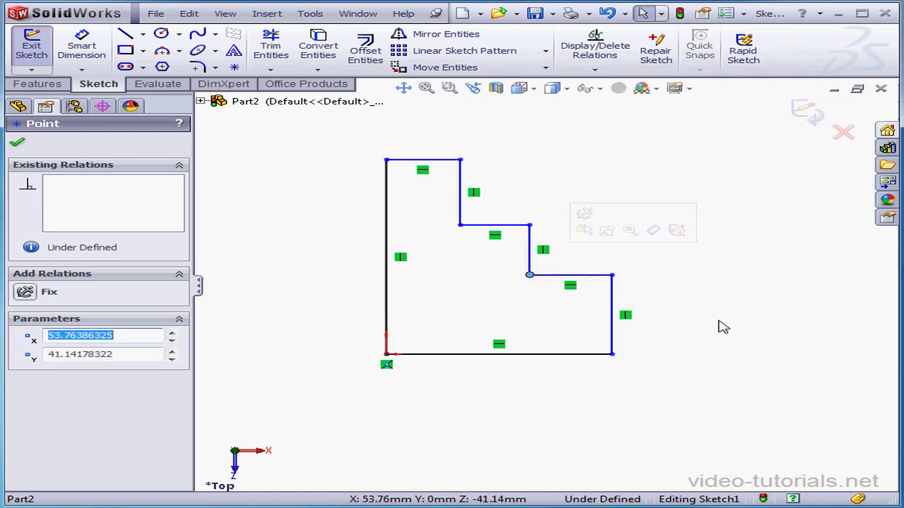
mouse_move(715, 321)
mouse_down()
mouse_move(482, 188)
mouse_move(434, 141)
mouse_up()
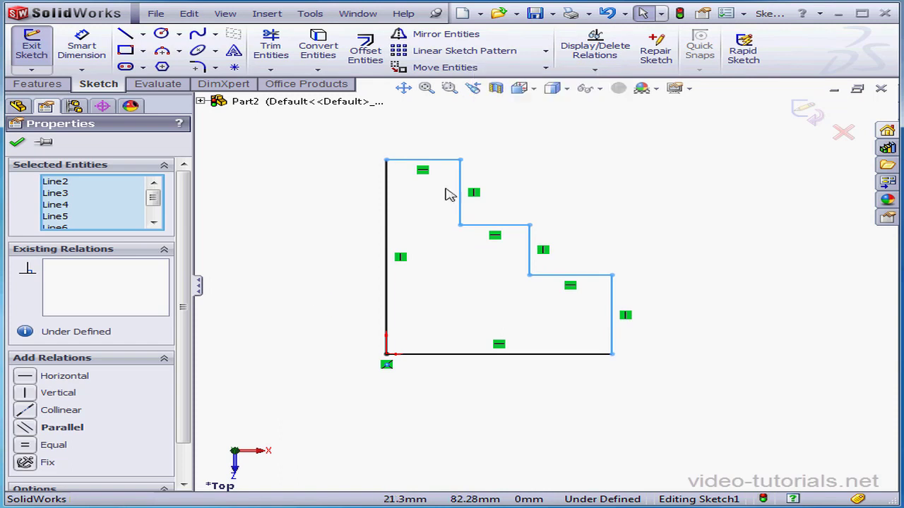
click(28, 444)
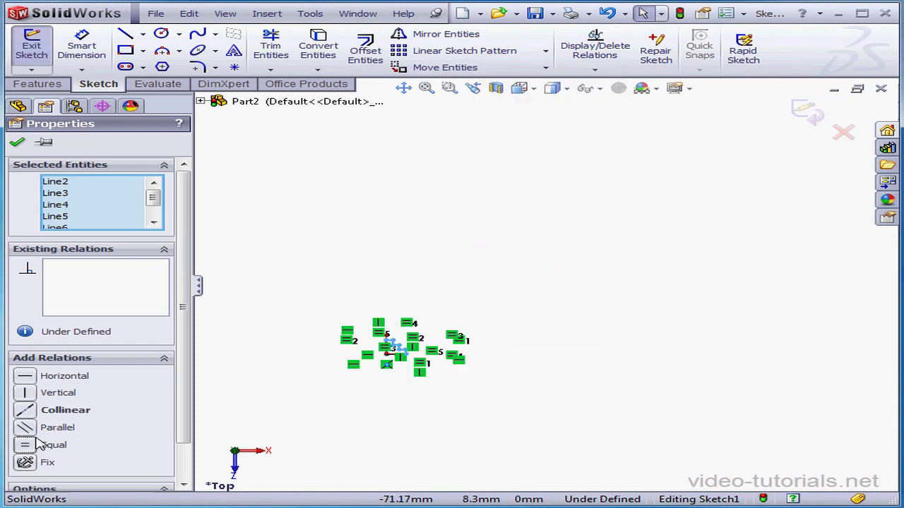
key(ctrl+z)
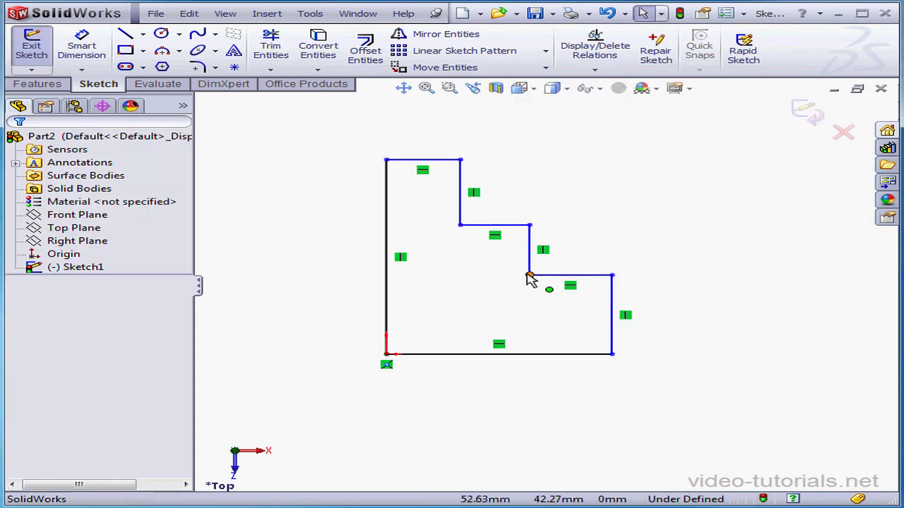
- Adjust two step corners, then make the five step lines equal in length
mouse_move(531, 279)
mouse_down()
mouse_move(555, 280)
mouse_move(535, 292)
mouse_up()
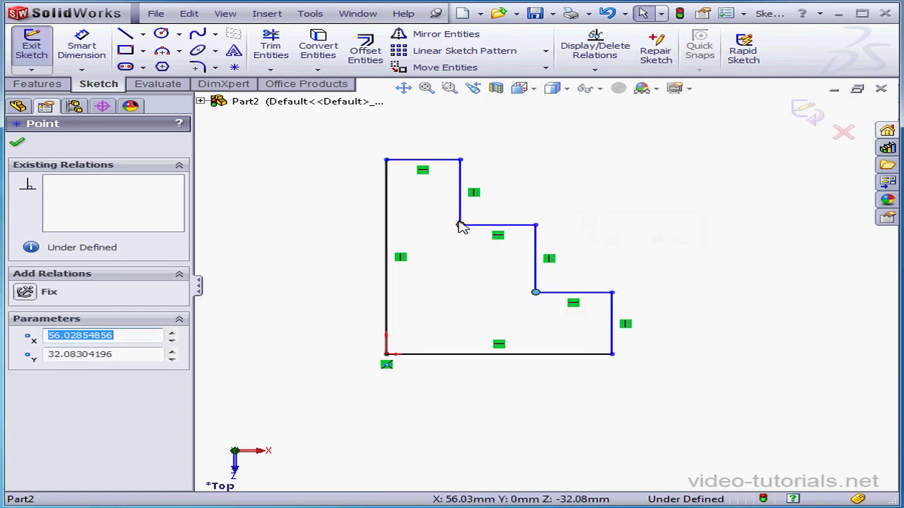
mouse_move(535, 224)
mouse_down()
mouse_move(553, 210)
mouse_move(527, 218)
mouse_move(542, 230)
mouse_up()
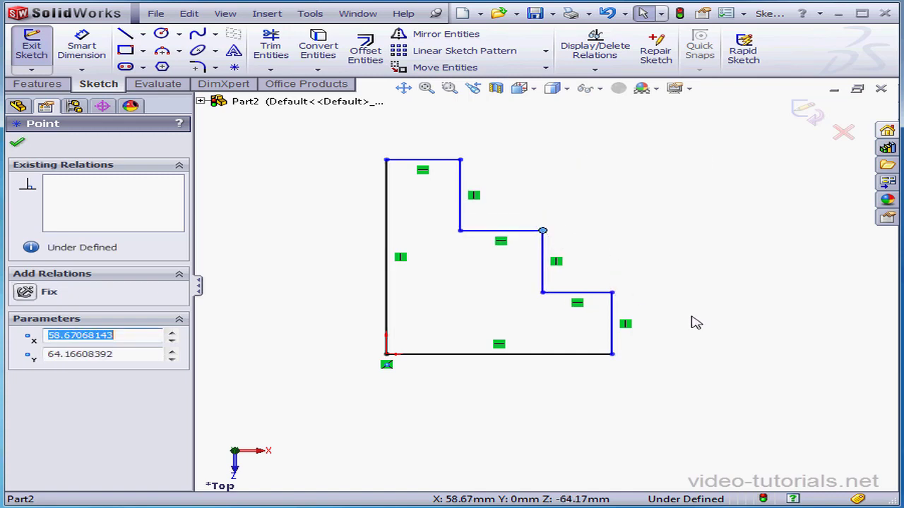
mouse_move(693, 324)
mouse_down()
mouse_move(581, 267)
mouse_move(460, 144)
mouse_move(435, 144)
mouse_up()
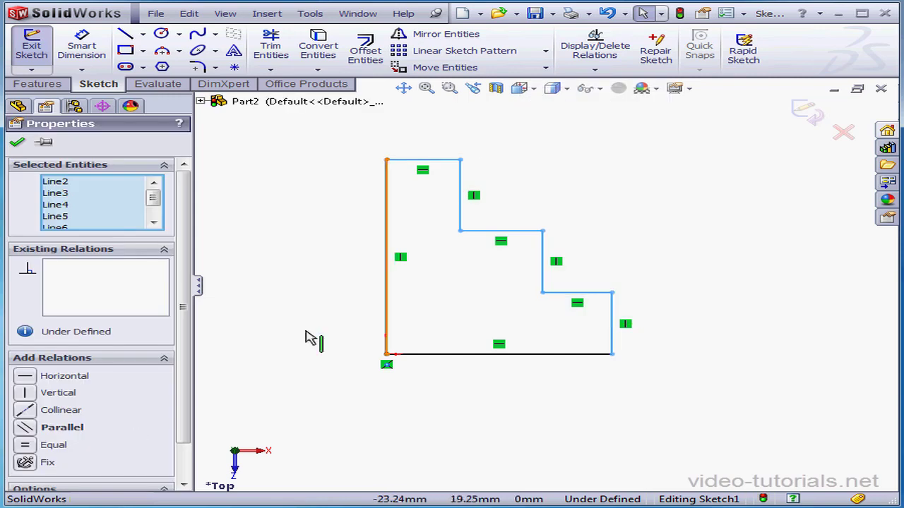
click(25, 445)
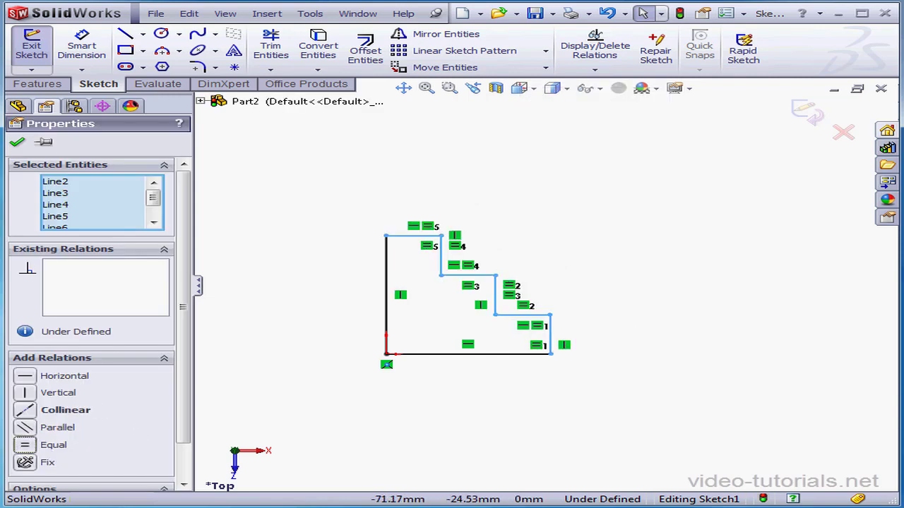
click(573, 235)
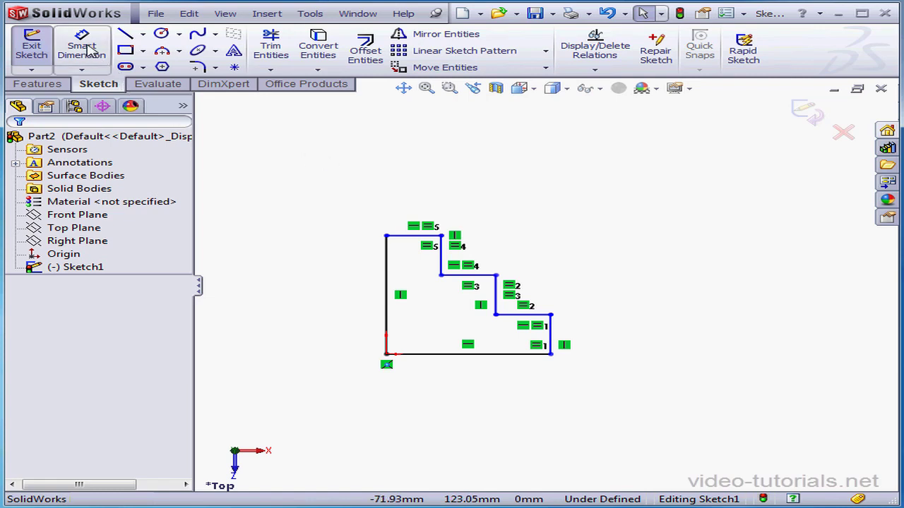
- Dimension the profile's left vertical line to 90 mm and exit Sketch1
click(98, 65)
click(386, 306)
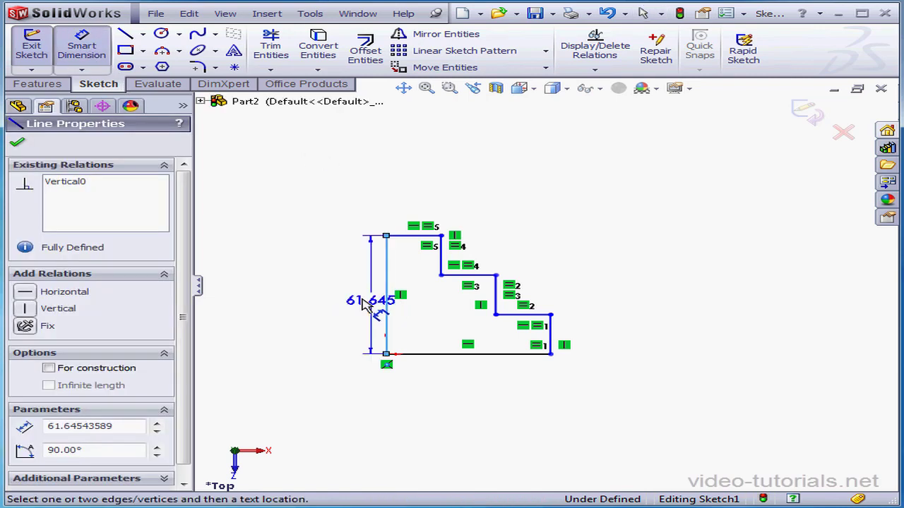
click(357, 302)
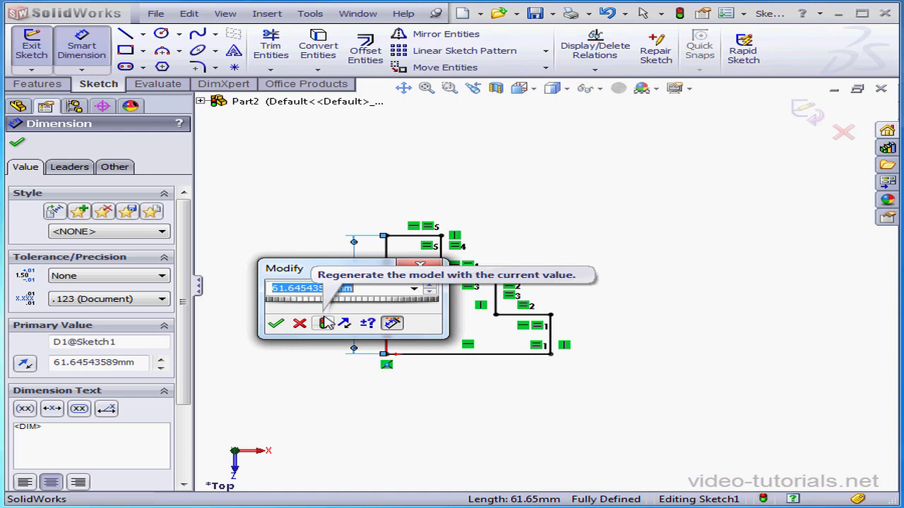
text(9)
click(276, 323)
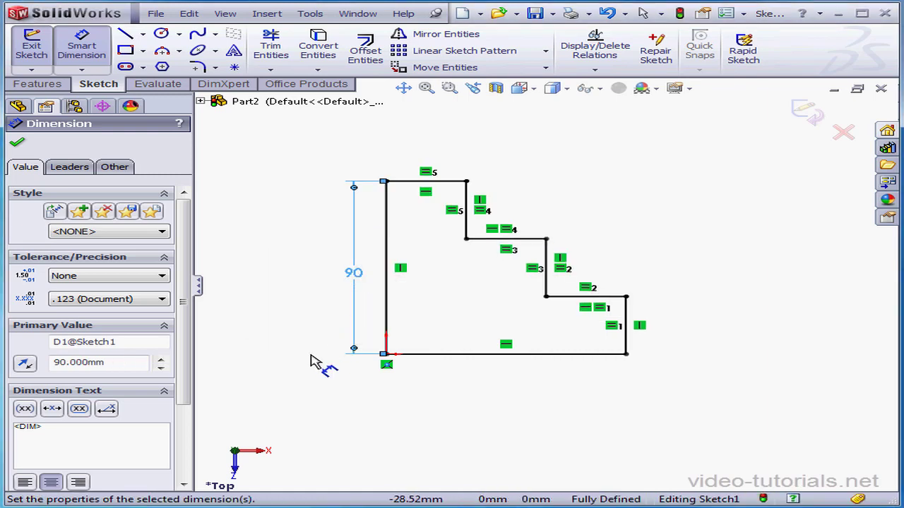
click(821, 137)
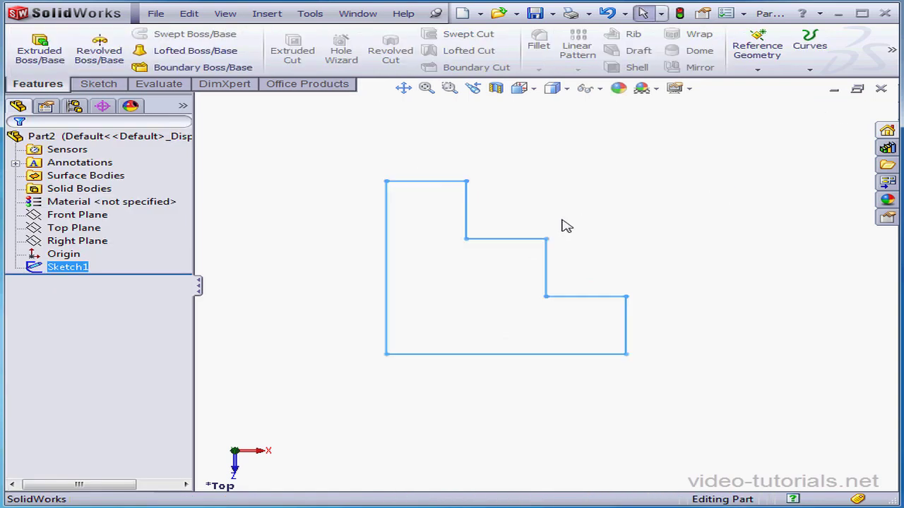
- In isometric view, extrude the profile 10 mm and 20 mm in Direction 2 with an 8° draft
click(534, 89)
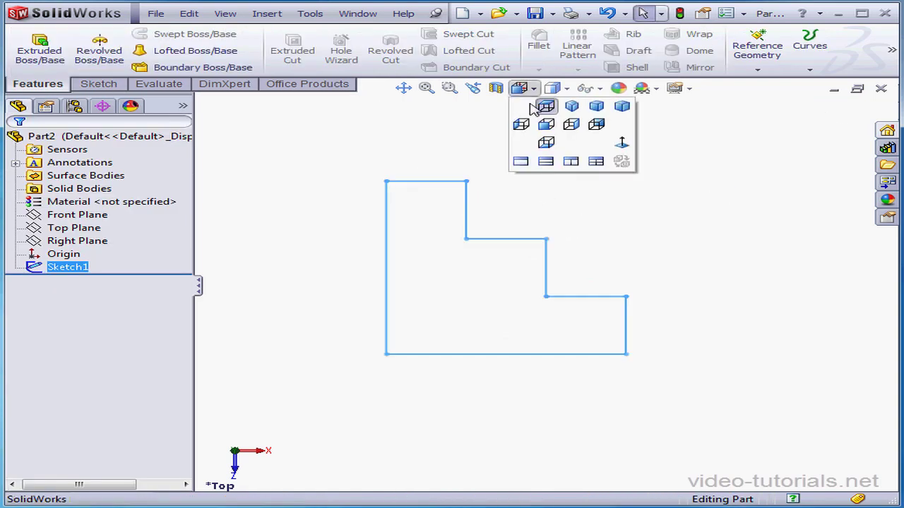
click(576, 113)
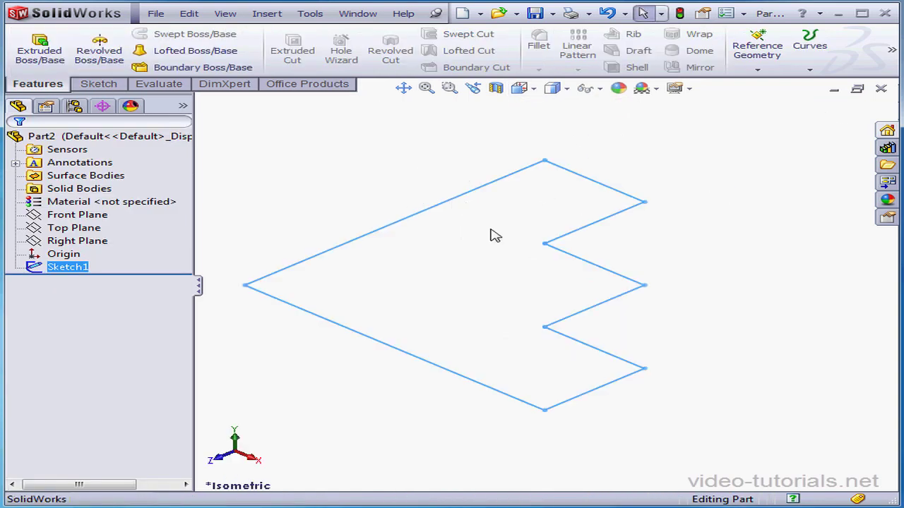
key(z)
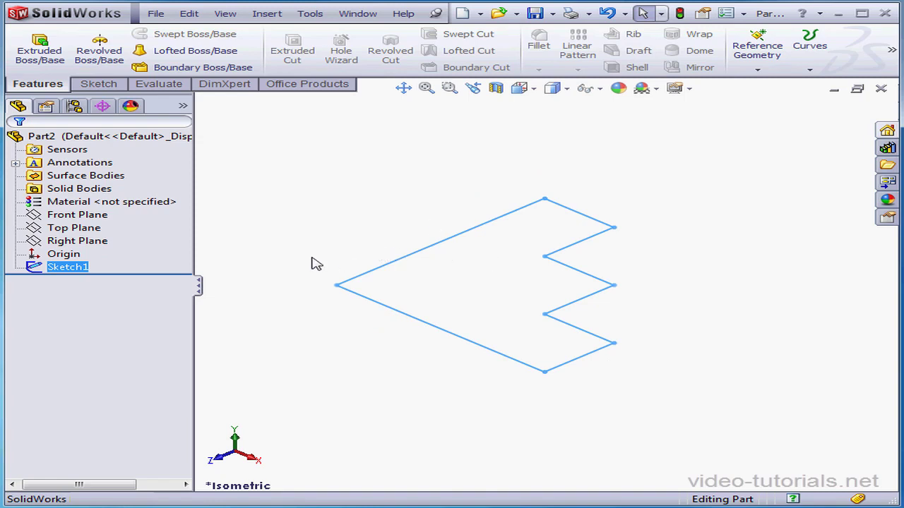
click(60, 54)
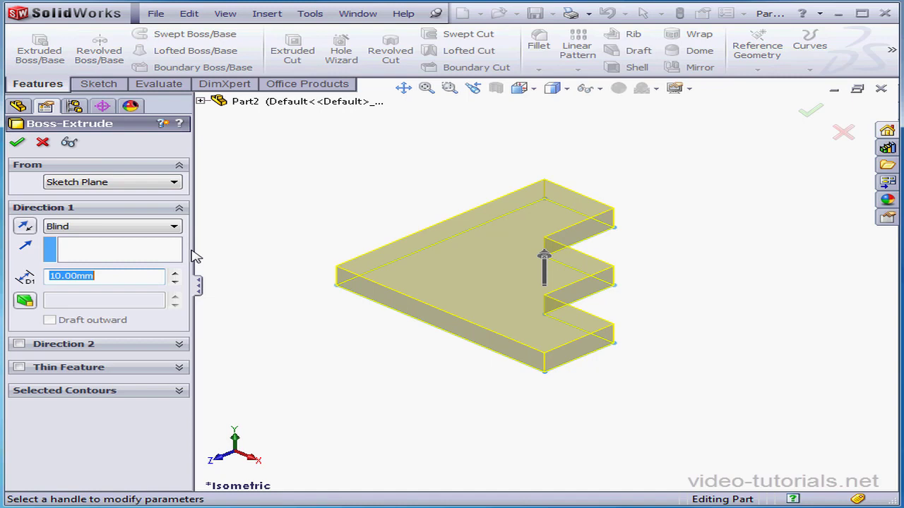
click(19, 345)
click(174, 380)
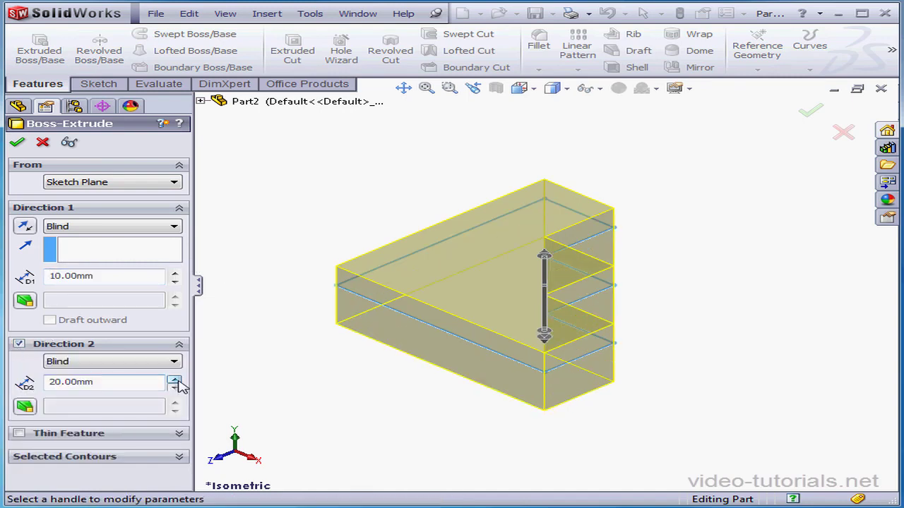
click(25, 405)
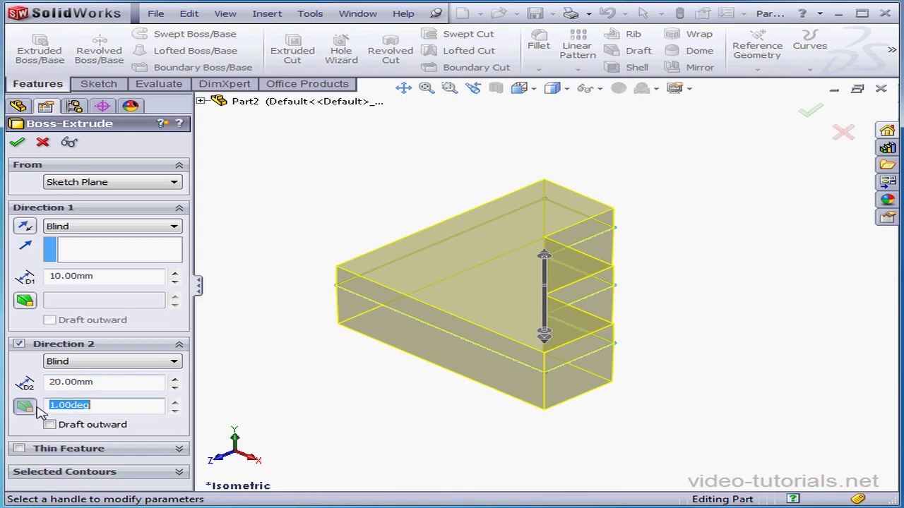
click(175, 405)
click(174, 405)
click(174, 404)
click(174, 405)
click(174, 405)
click(175, 405)
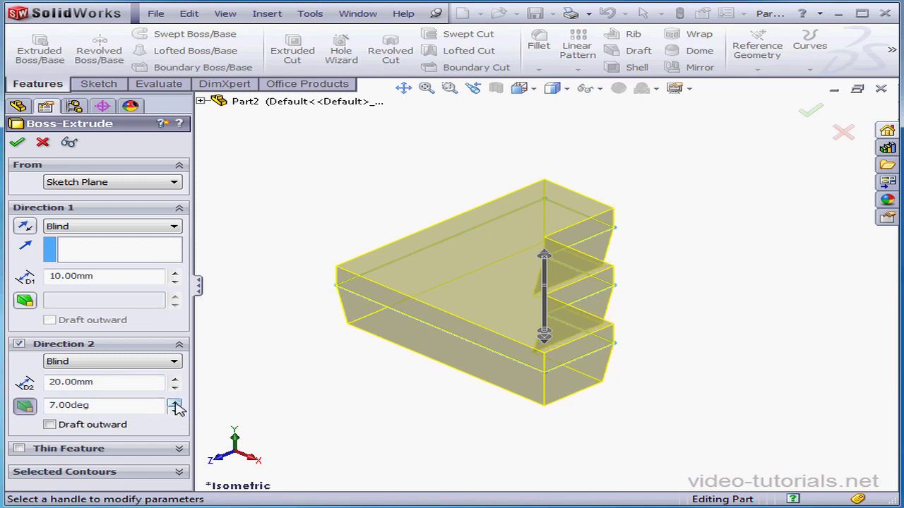
click(175, 405)
click(17, 142)
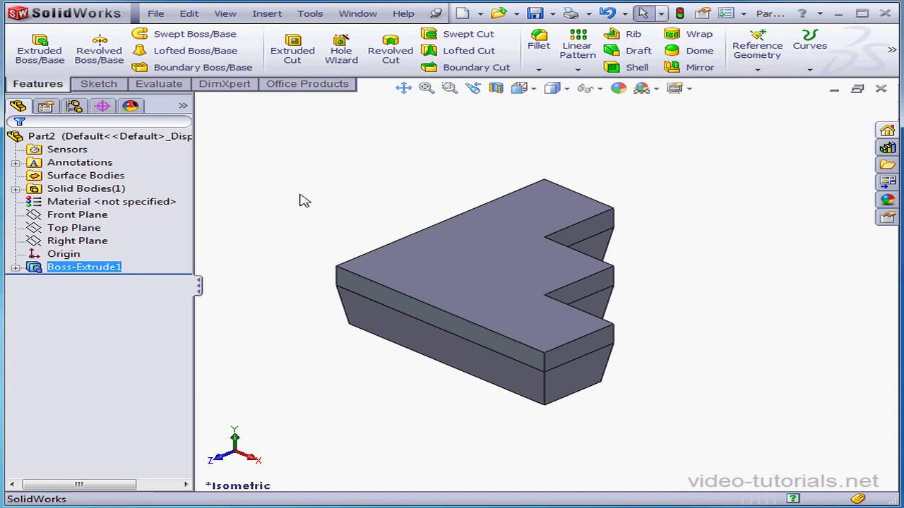
- Open a new sketch on the top face of Boss-Extrude1
click(15, 189)
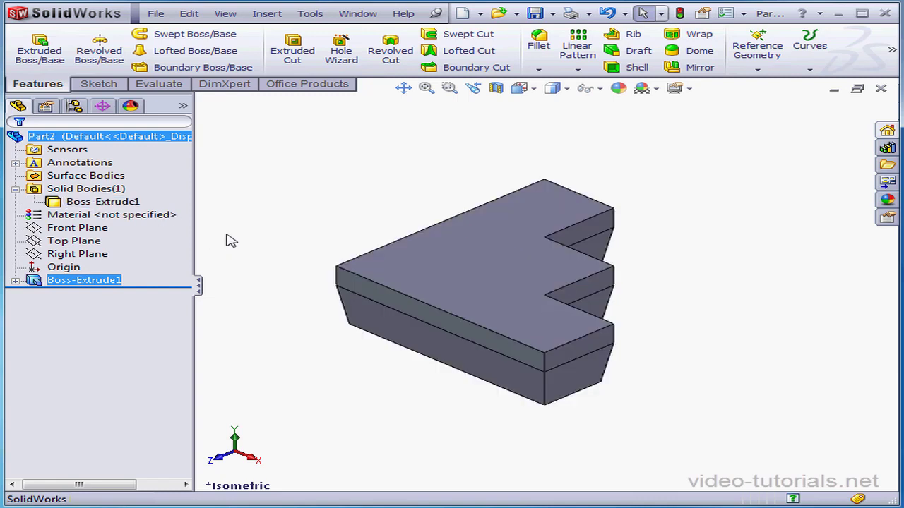
right_click(452, 266)
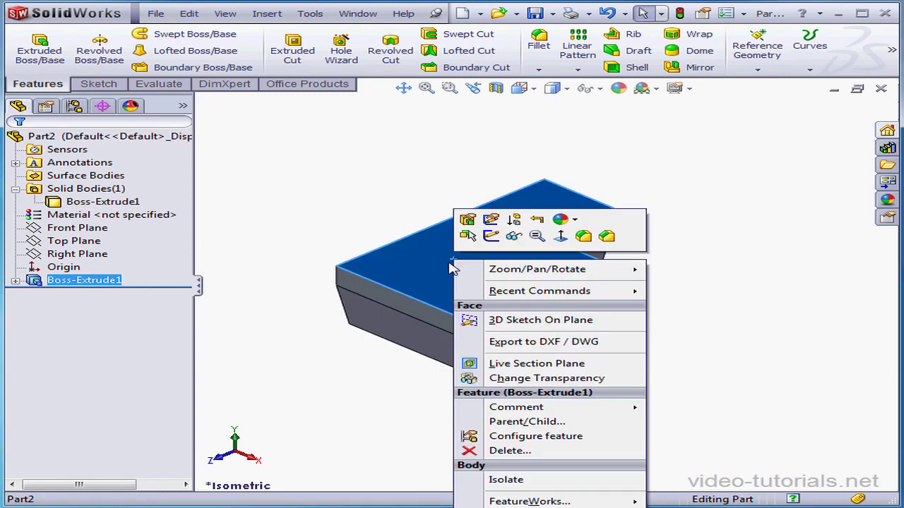
click(490, 236)
- In a Normal To view, draw a corner rectangle on the stepped face
click(536, 90)
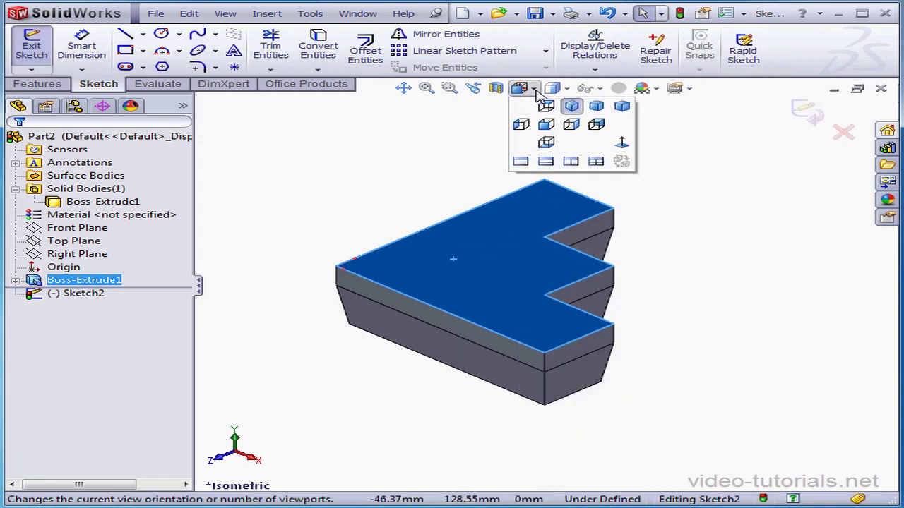
click(621, 144)
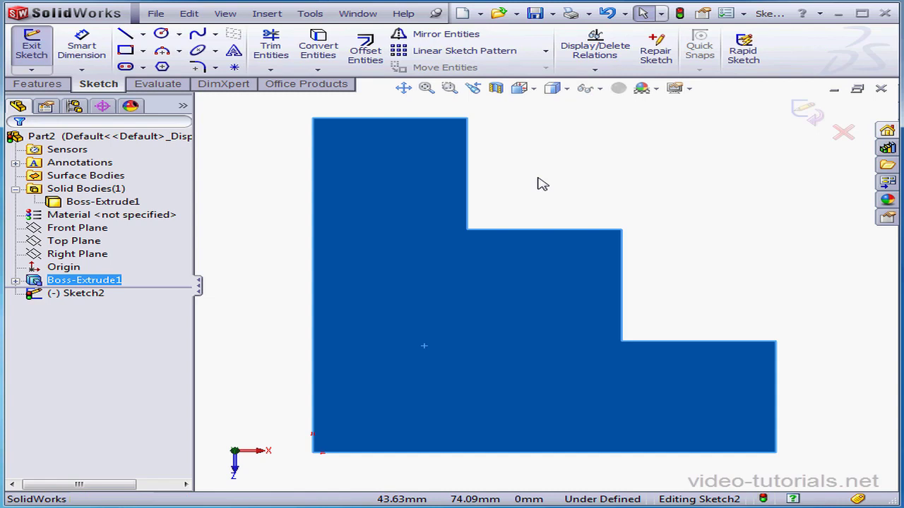
click(125, 50)
click(378, 297)
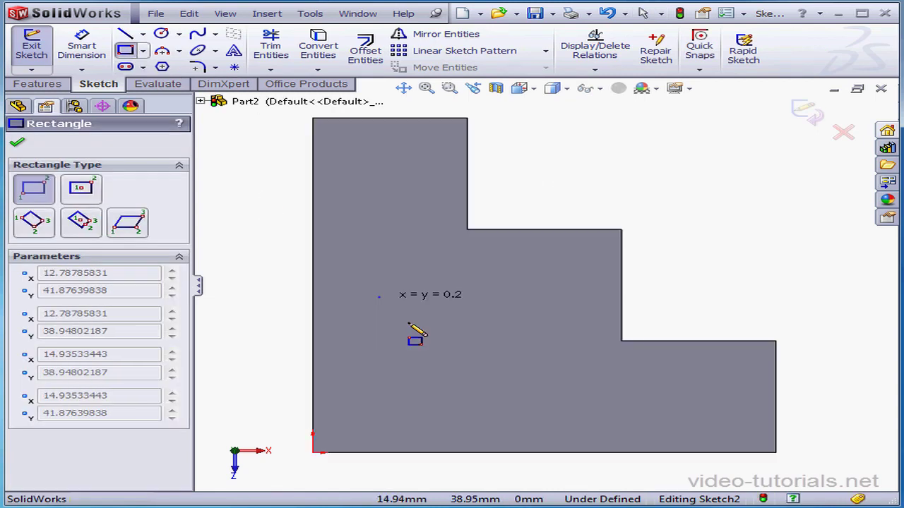
click(545, 408)
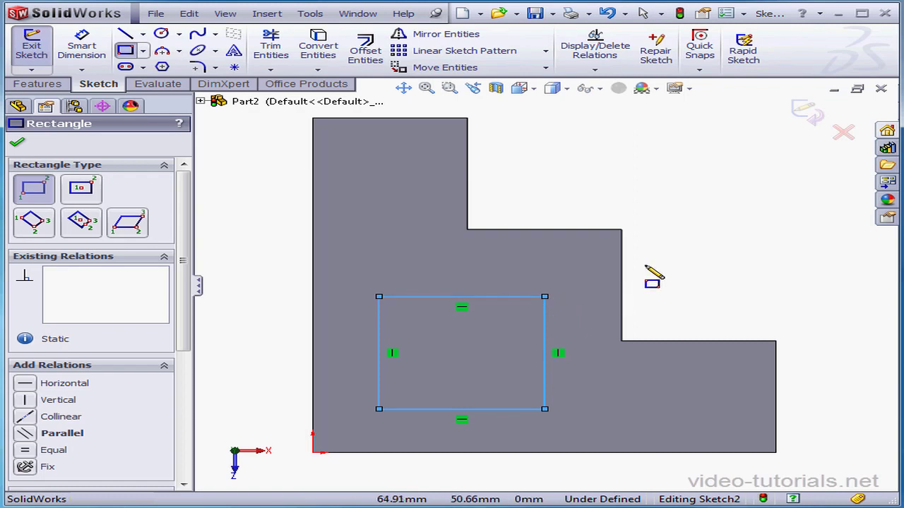
right_click(628, 188)
click(695, 194)
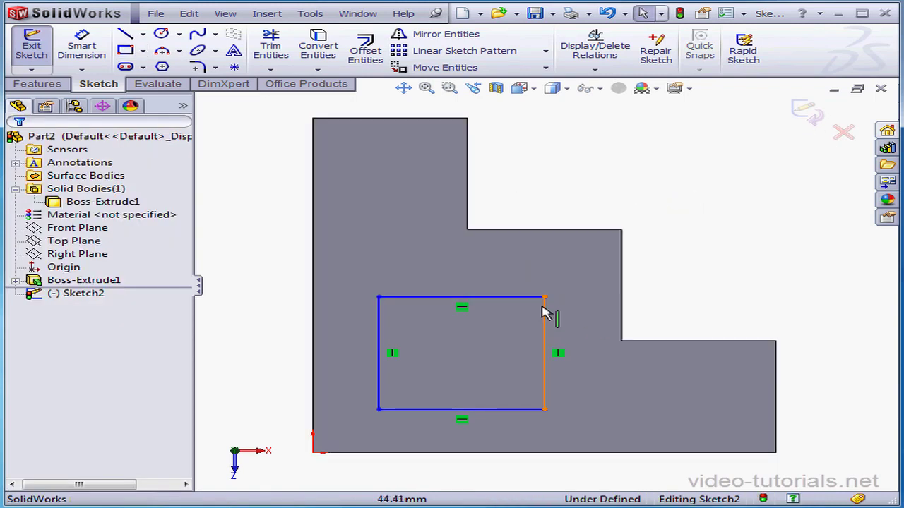
- Shrink the rectangle to a smaller box and window-select its top and right lines
drag(544, 297, 678, 182)
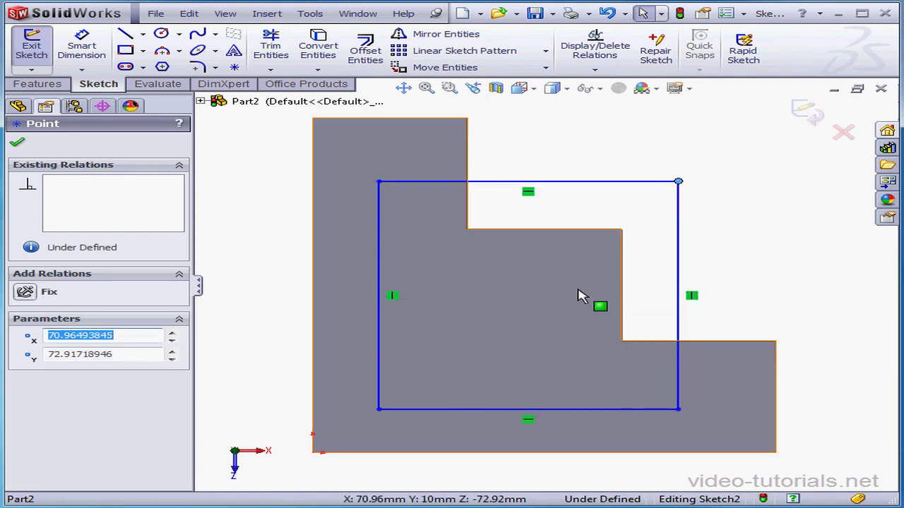
drag(679, 183, 545, 284)
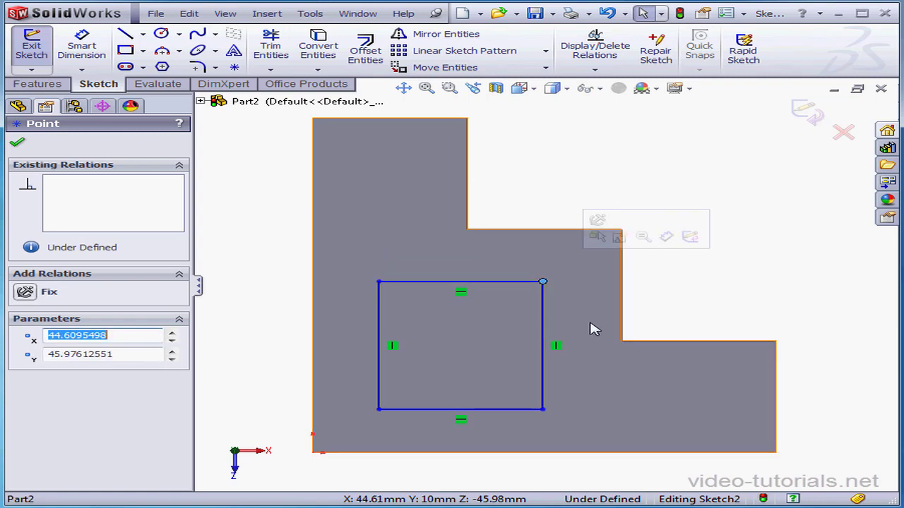
drag(585, 353, 459, 273)
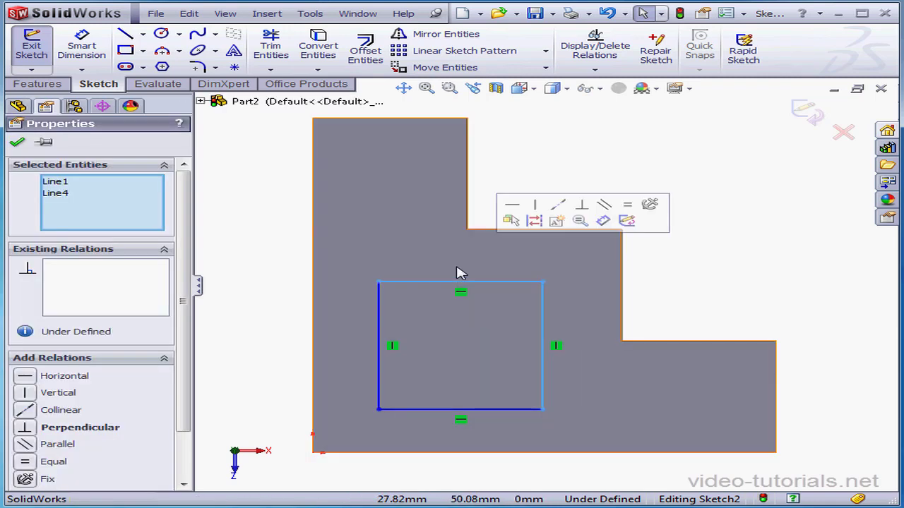
- Make the top and right lines equal and dimension the left side to 30 mm
click(25, 461)
click(81, 45)
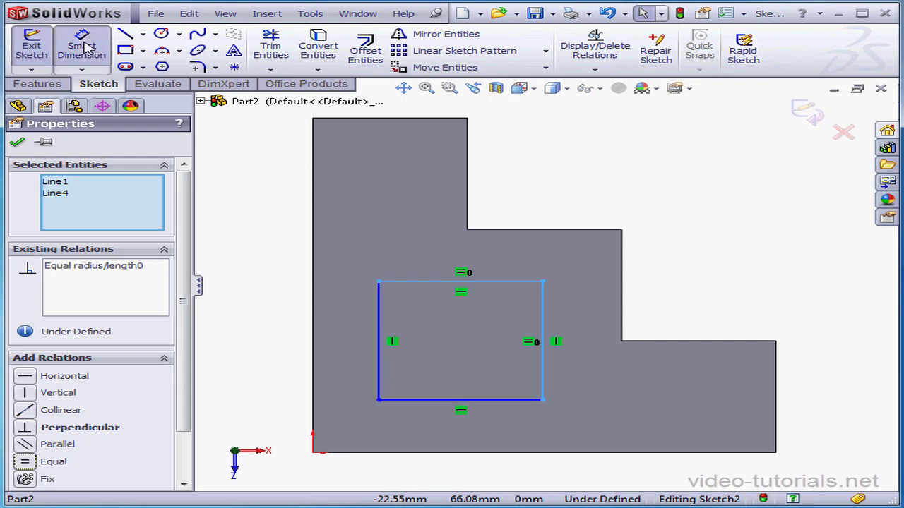
click(378, 338)
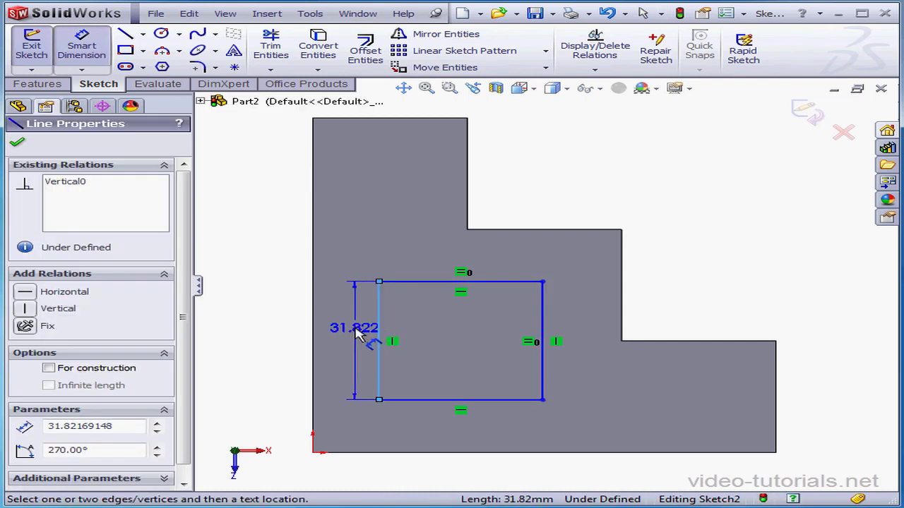
click(355, 337)
text(30)
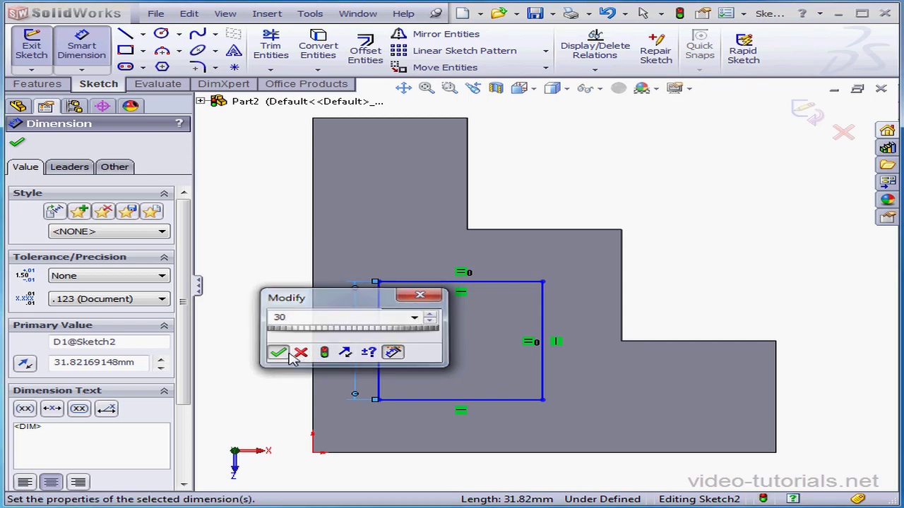
click(277, 352)
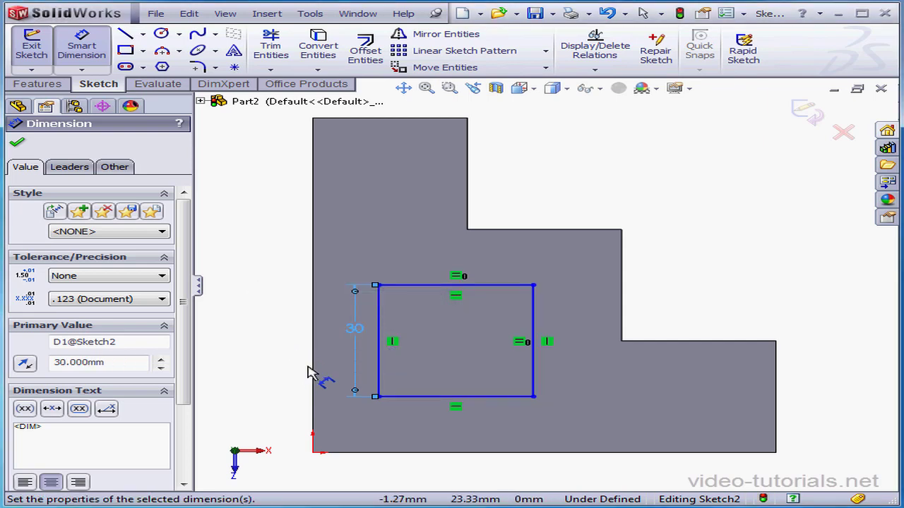
- Place the square 10 mm from the part's left and bottom edges and exit the sketch
click(316, 368)
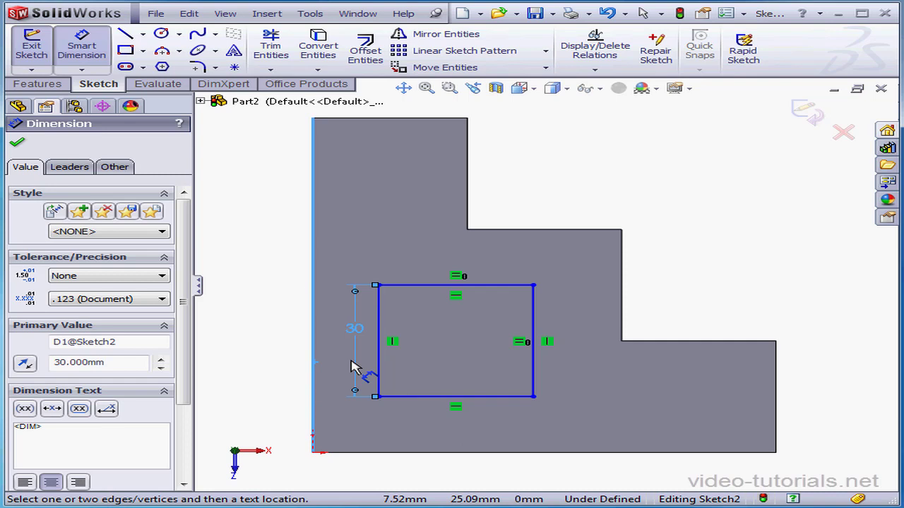
click(378, 368)
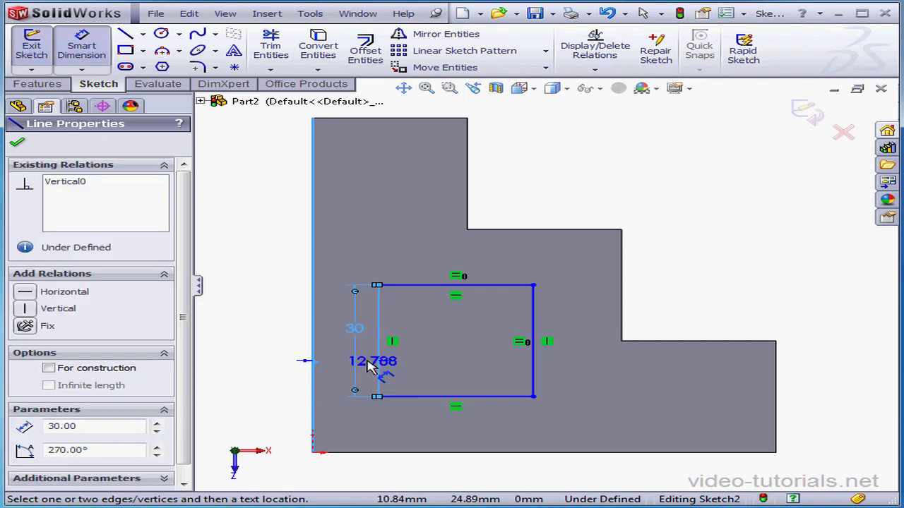
click(293, 362)
text(10)
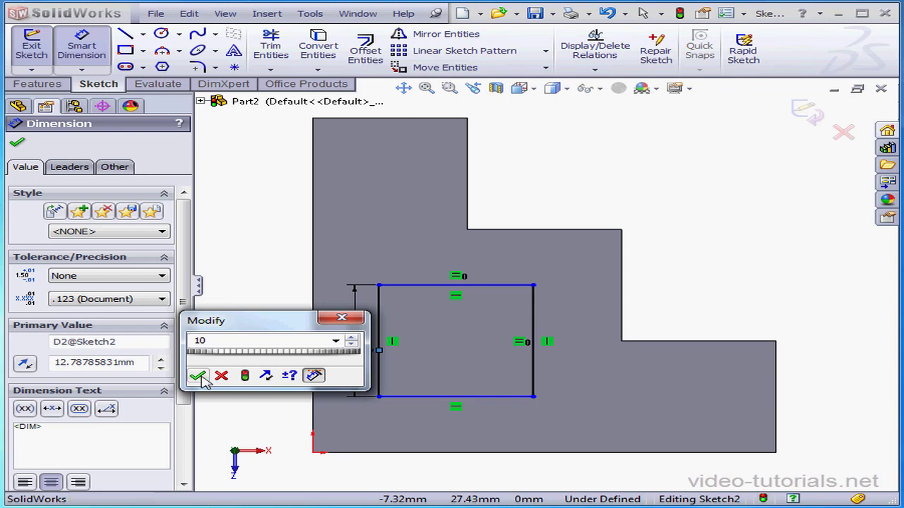
click(197, 376)
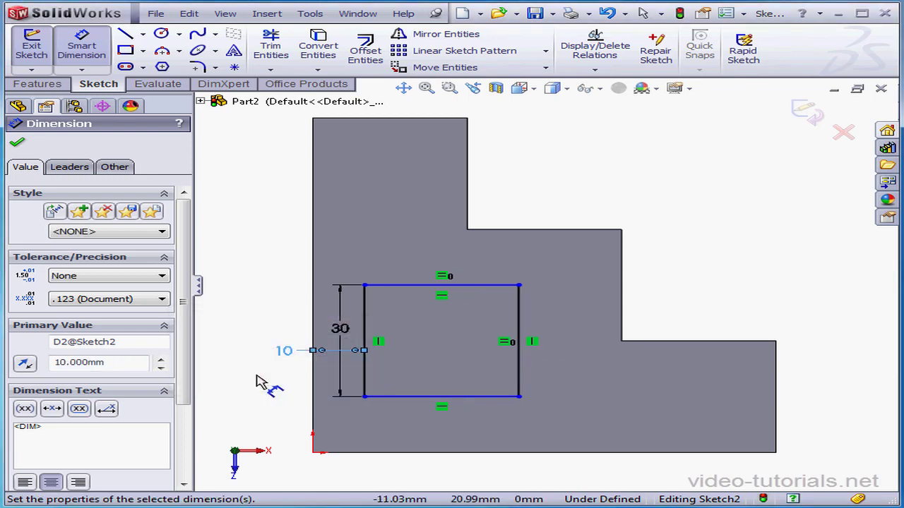
click(459, 400)
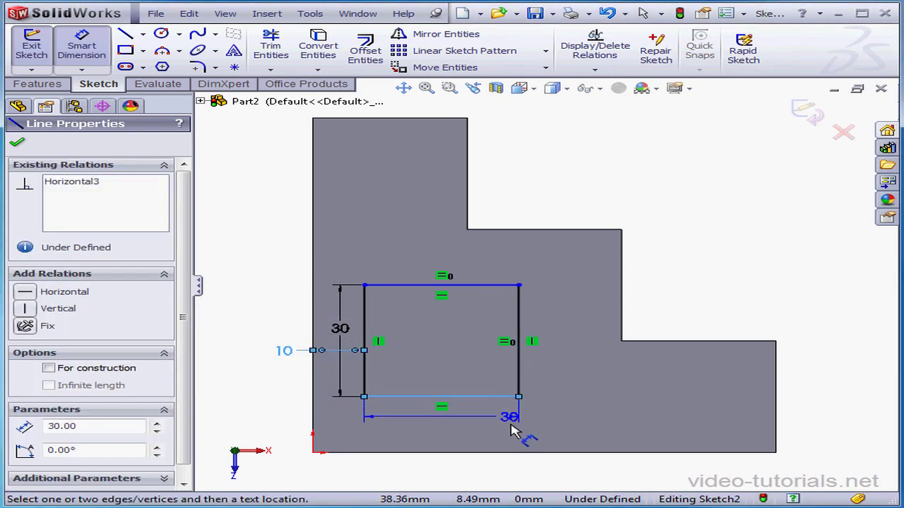
click(457, 452)
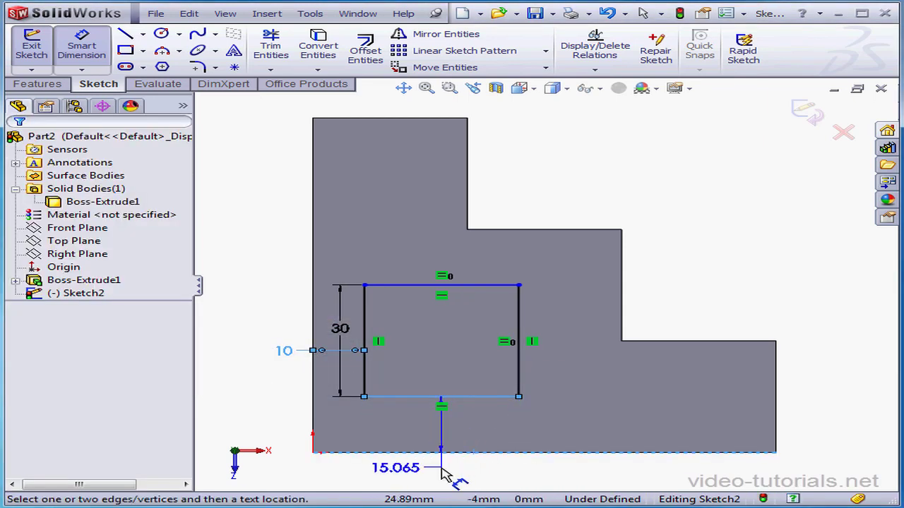
click(442, 468)
text(10)
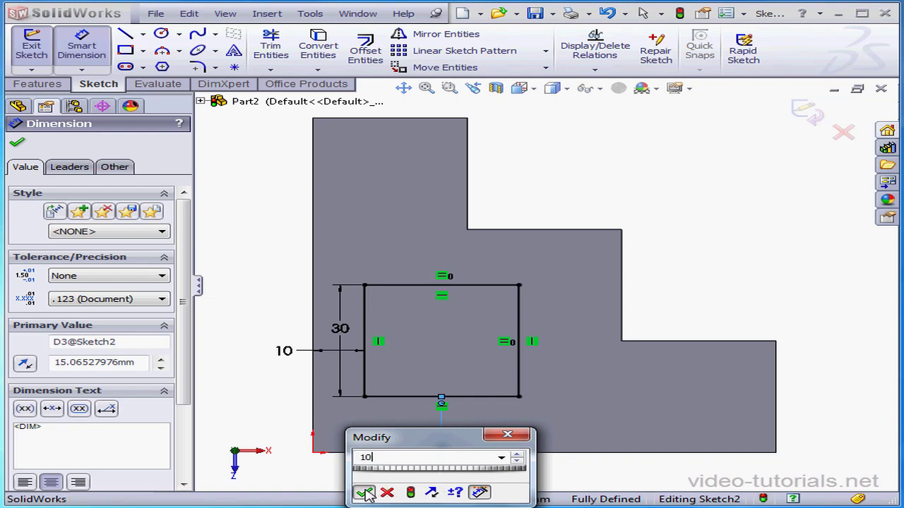
click(364, 493)
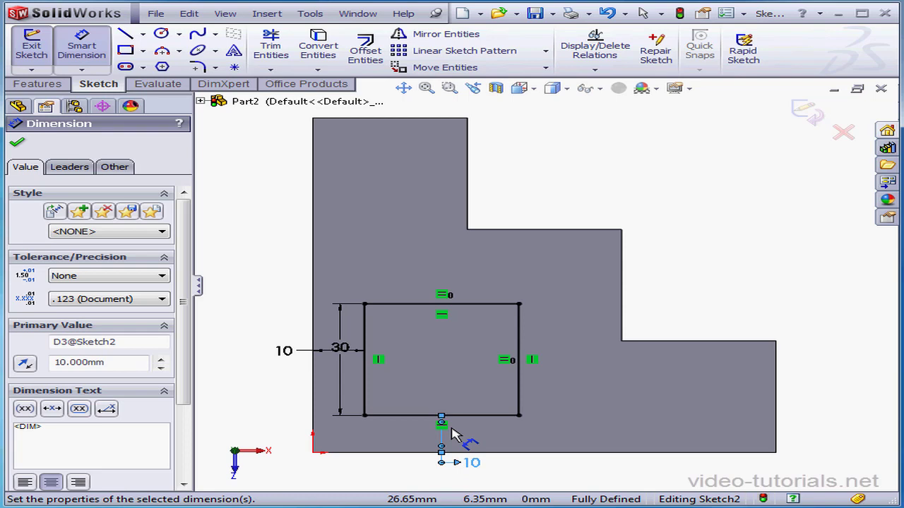
click(813, 120)
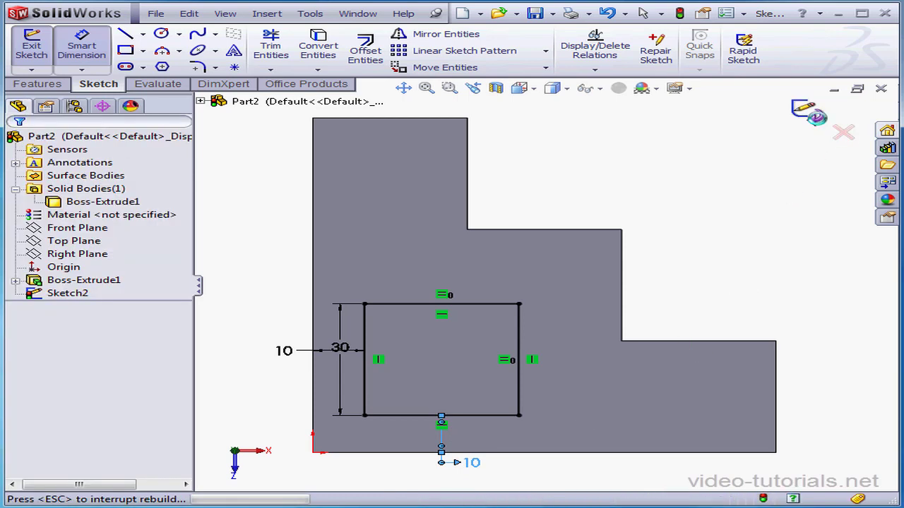
- Extrude the 30 mm square 10 mm in Direction 1 and 70 mm in Direction 2
click(523, 87)
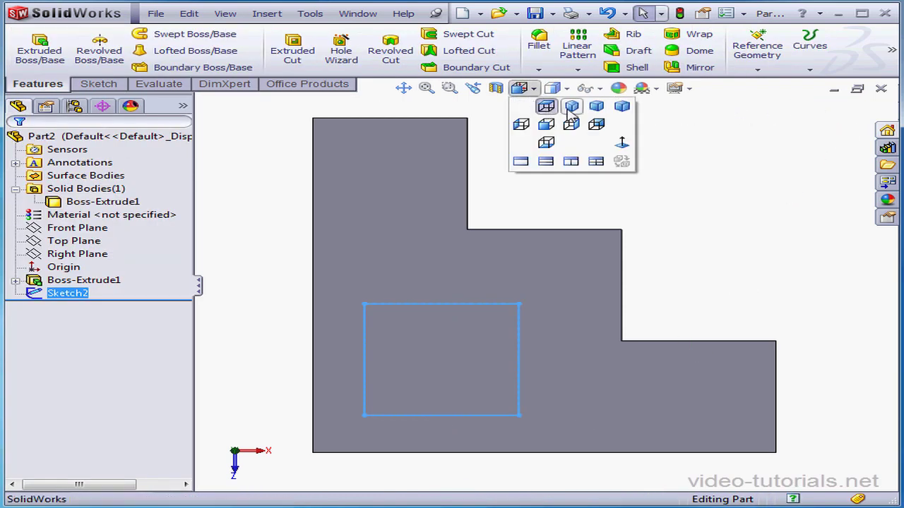
click(572, 108)
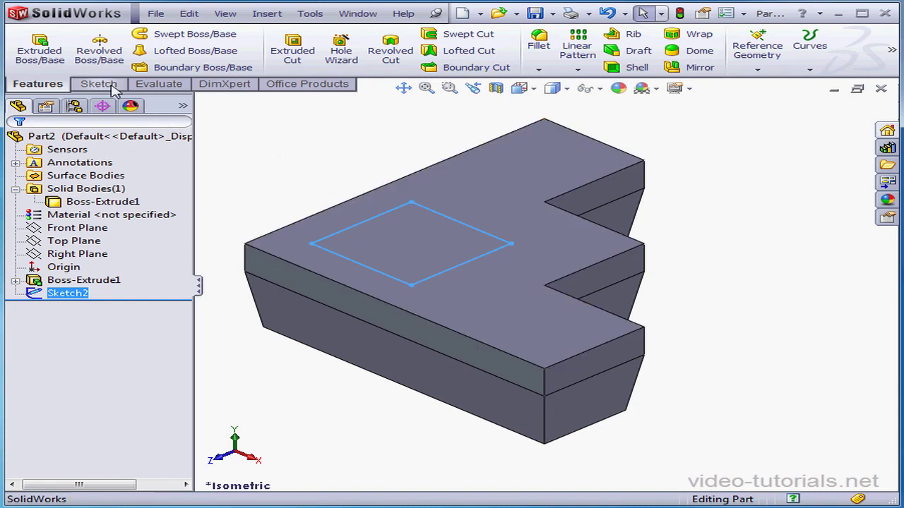
click(41, 44)
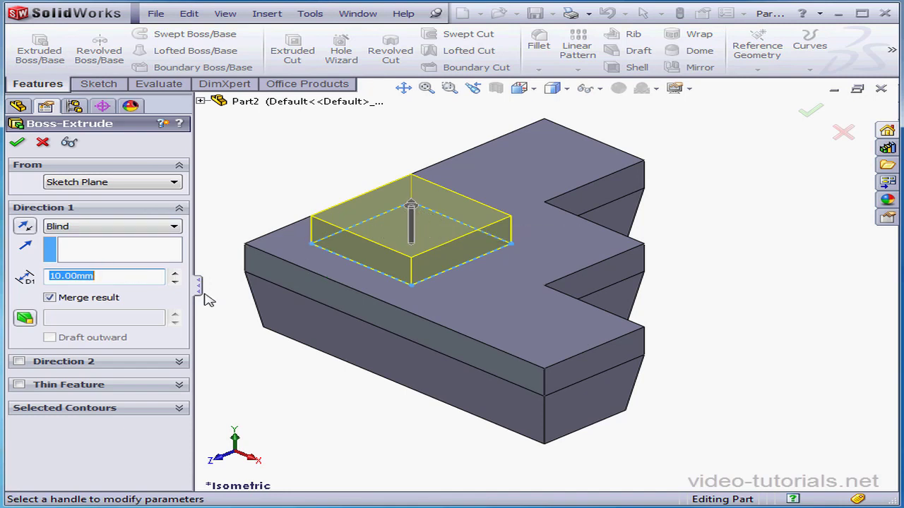
click(21, 361)
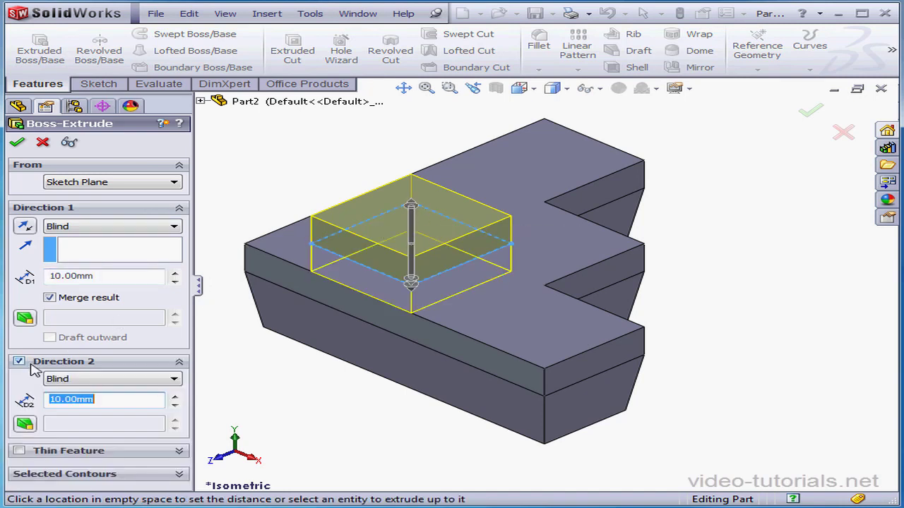
click(173, 398)
click(174, 398)
click(174, 398)
click(173, 398)
click(173, 398)
click(174, 398)
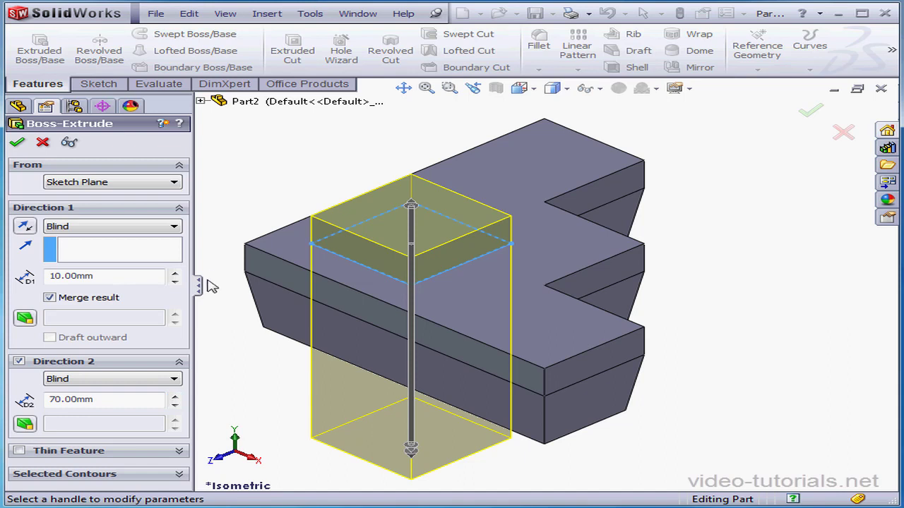
click(17, 143)
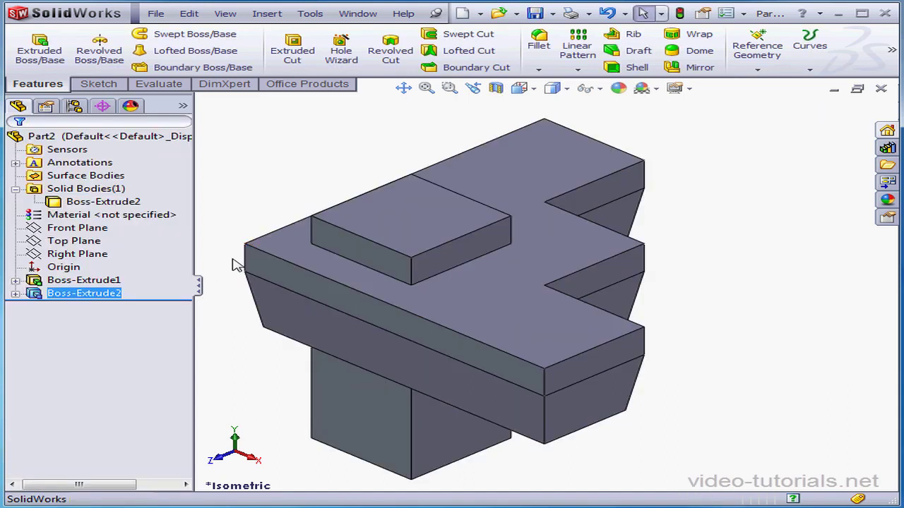
- Edit Sketch2, change the 10 mm left-edge offset to 20 mm, and exit the sketch
click(15, 295)
right_click(86, 307)
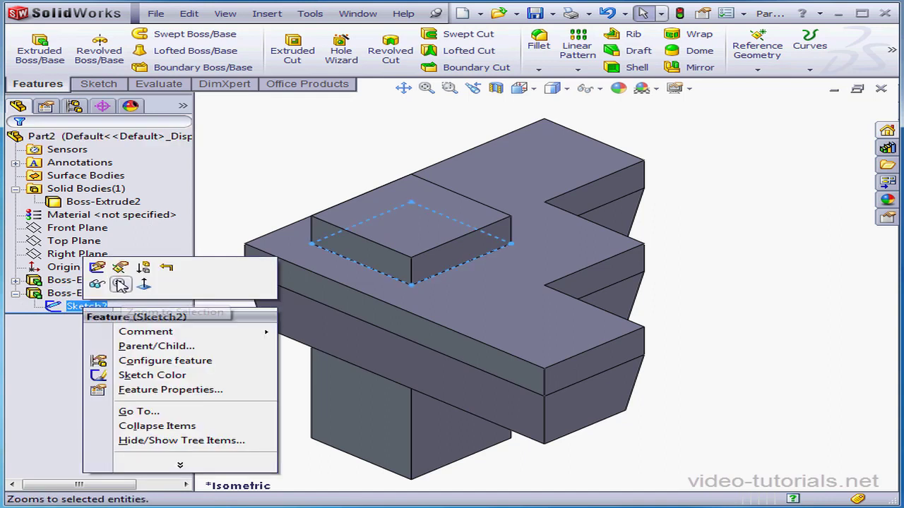
click(97, 284)
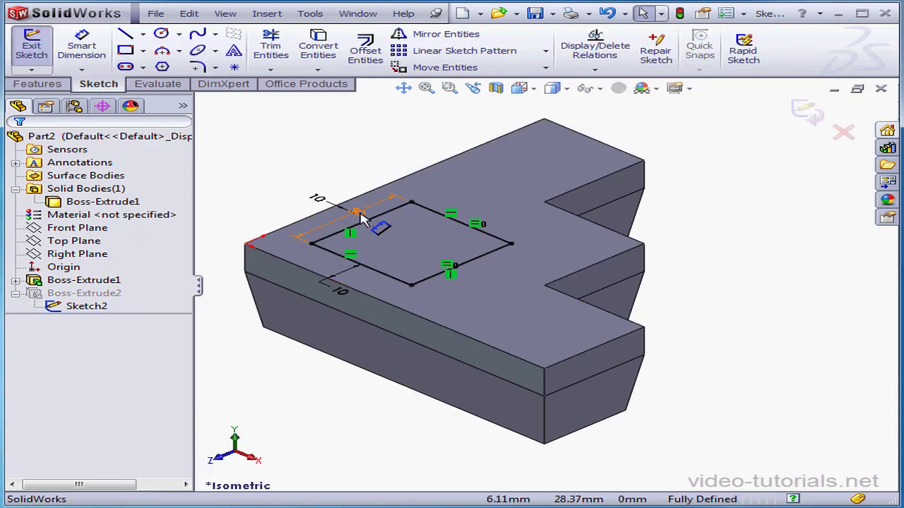
click(318, 200)
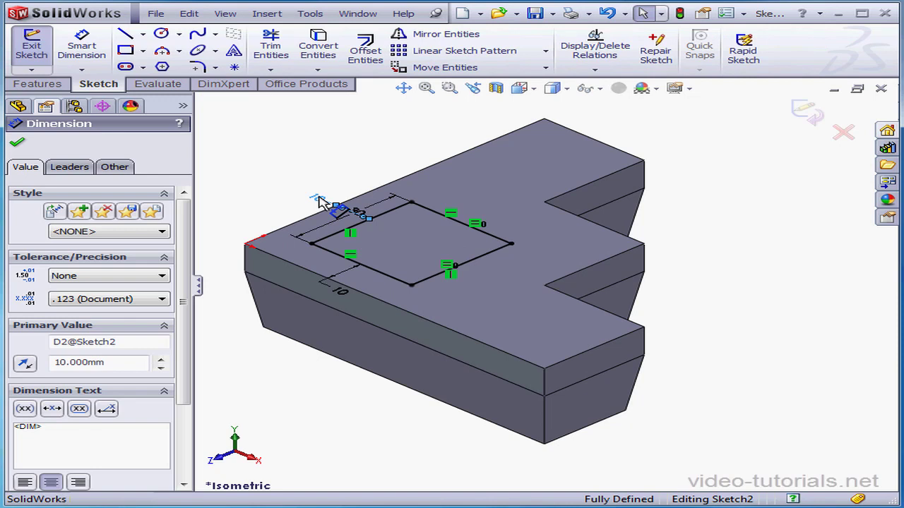
double_click(319, 201)
click(394, 184)
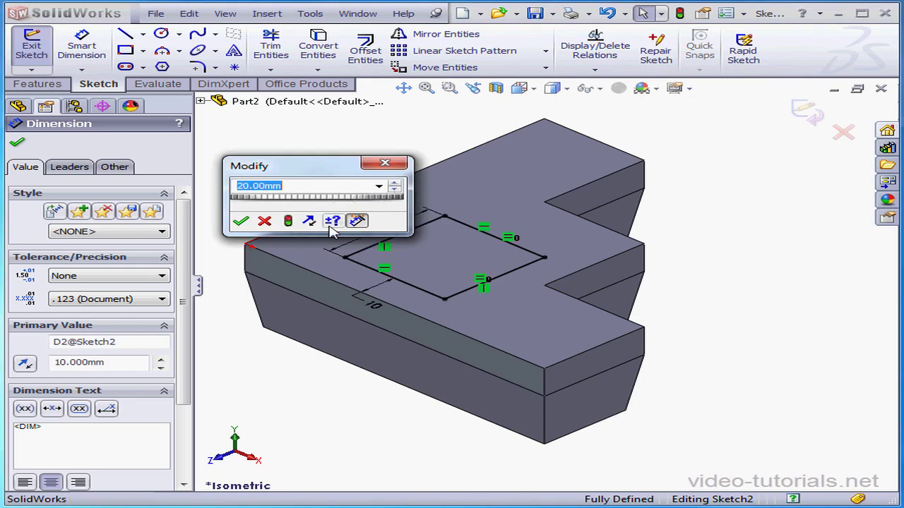
click(240, 221)
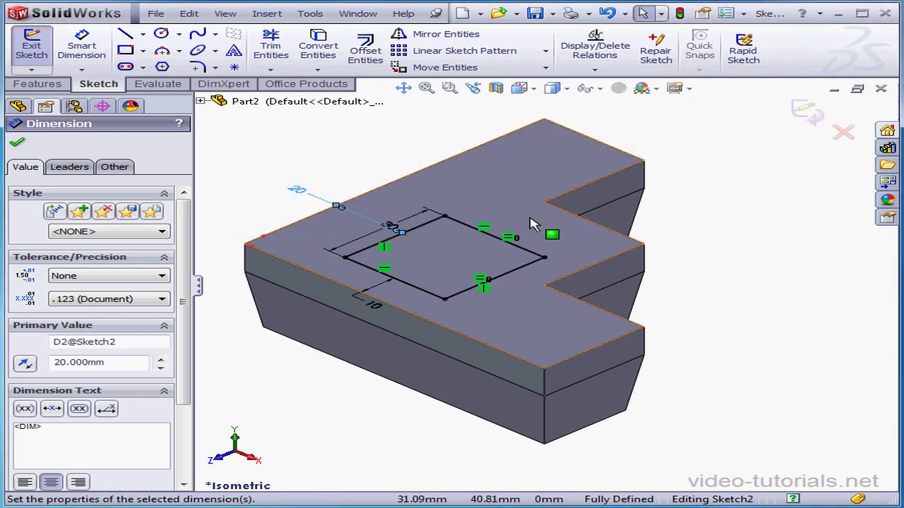
click(810, 113)
click(810, 113)
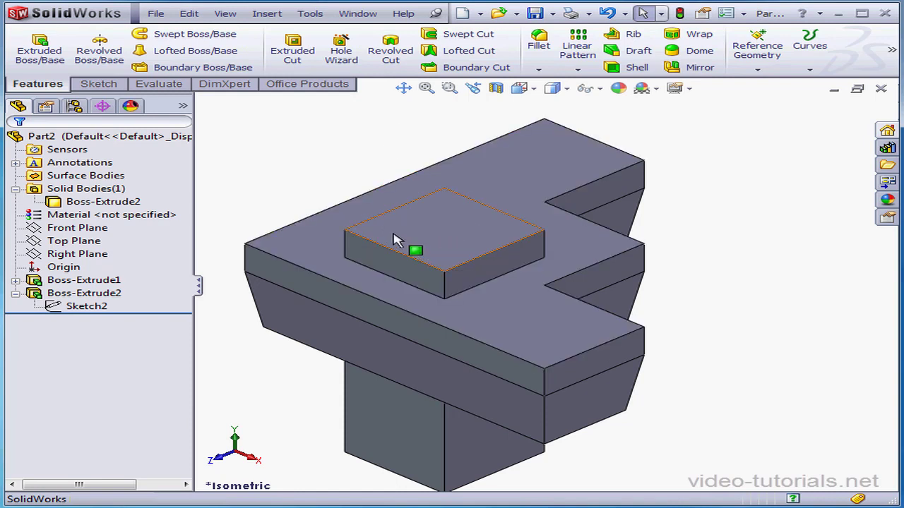
- Inspect the part's body folders and the Boss-Extrude2 entry
click(86, 177)
click(82, 189)
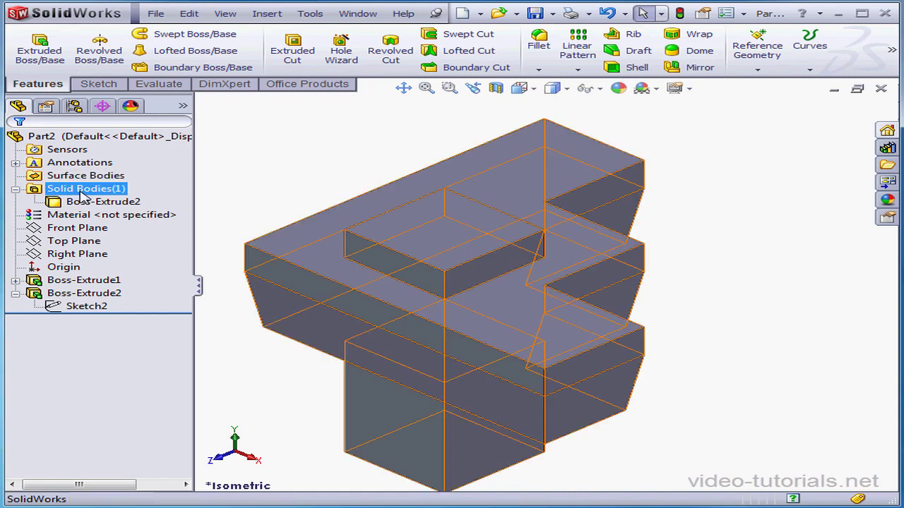
click(86, 203)
key(Escape)
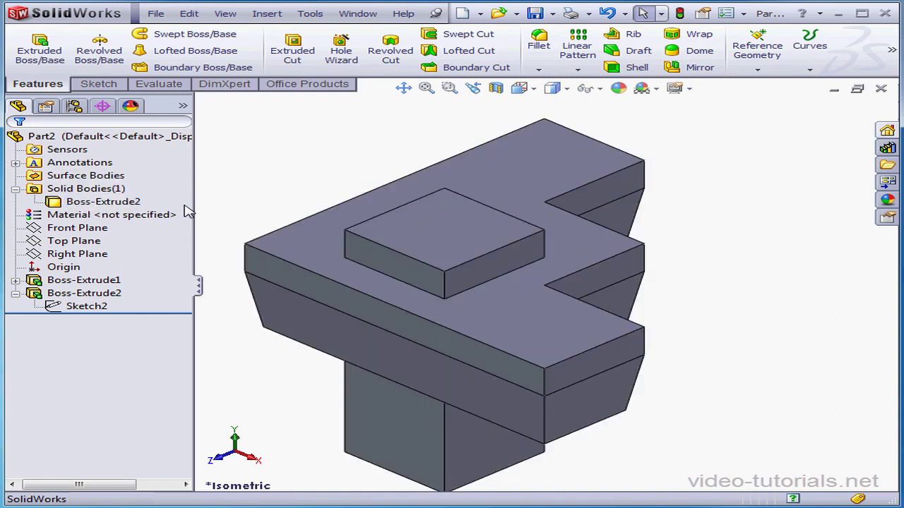
- Re-edit Boss-Extrude2 with Merge result turned off, making the boss a separate solid body
right_click(99, 294)
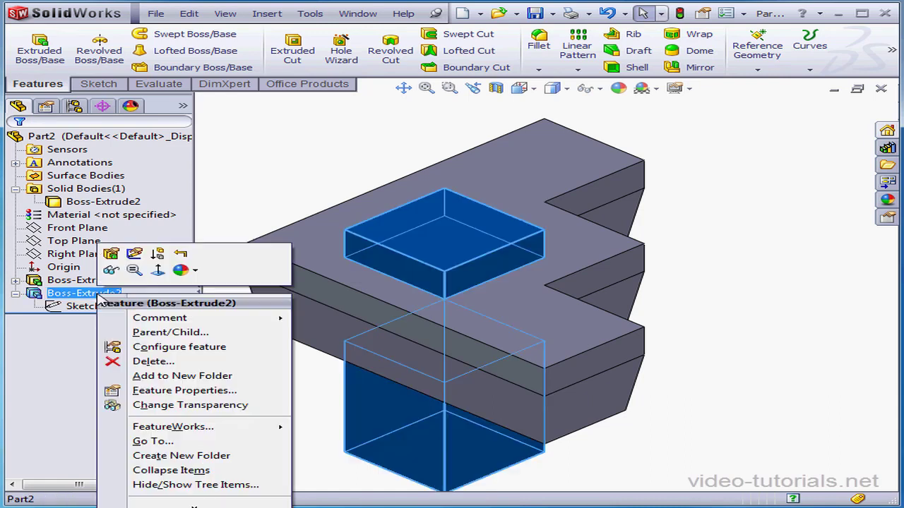
click(113, 254)
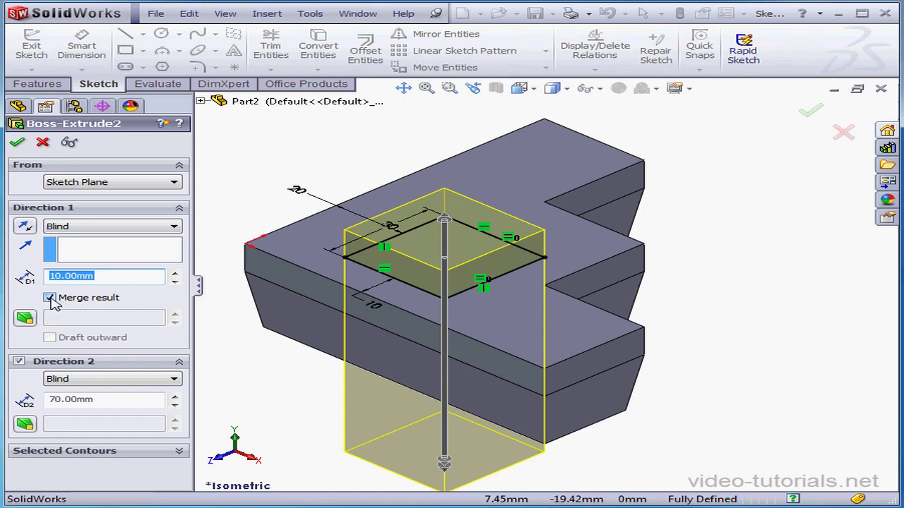
click(49, 298)
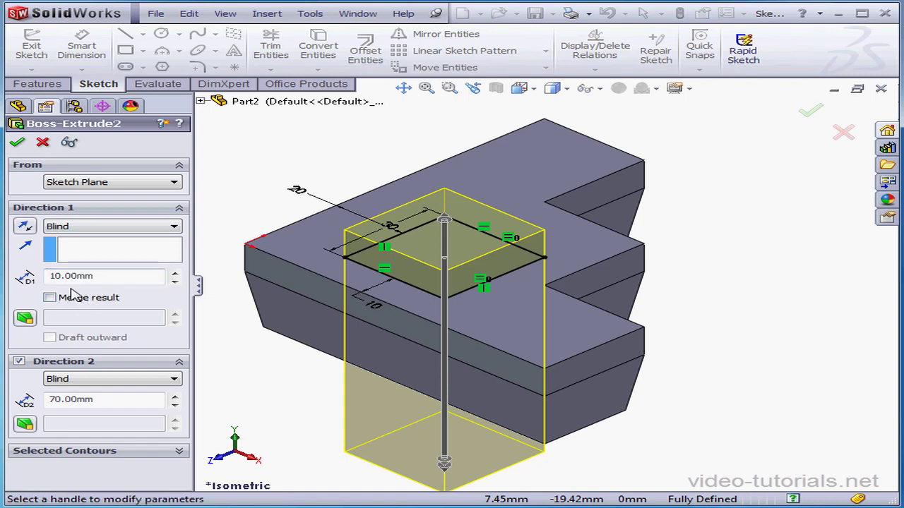
click(17, 143)
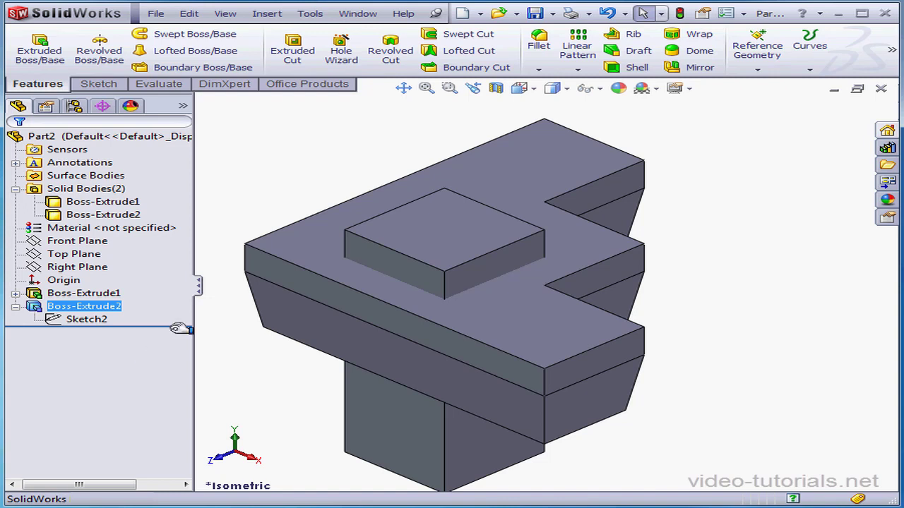
click(127, 215)
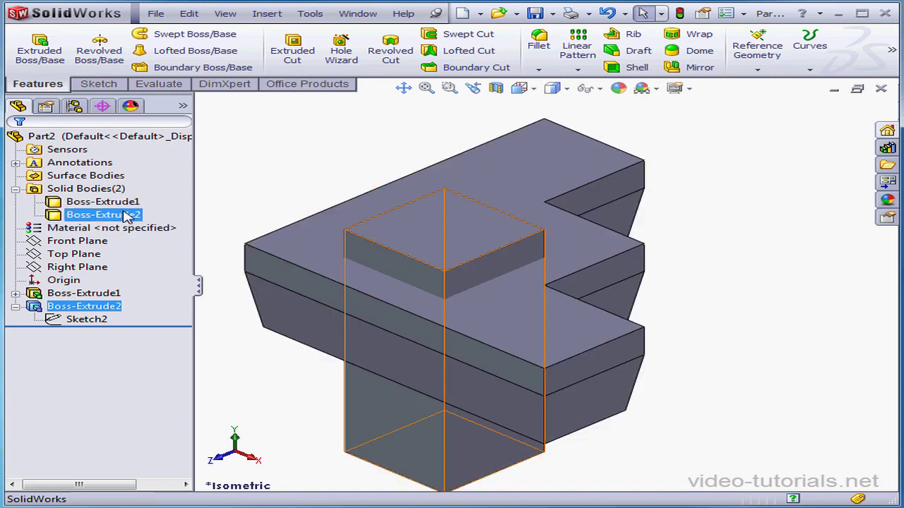
- Save the part as L-15-B.SLDPRT in the Exercise-SW-2011-Basic folder
key(Escape)
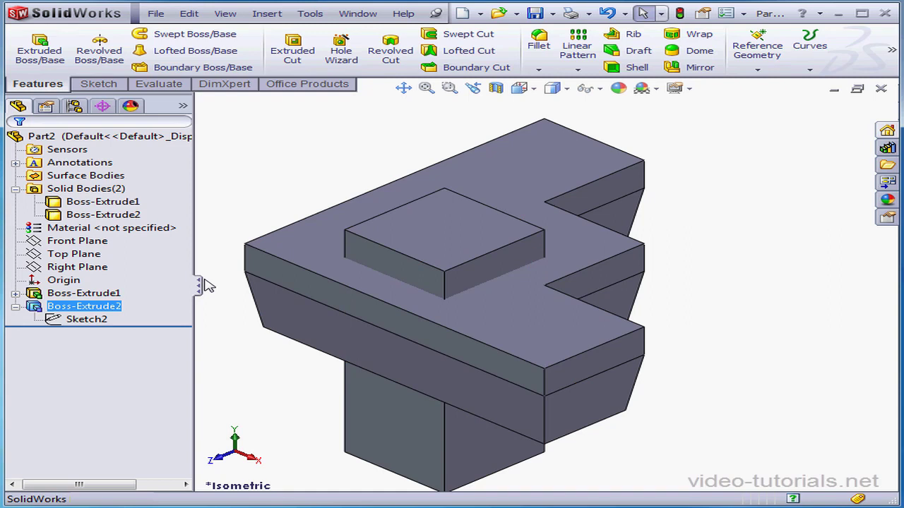
click(534, 13)
click(374, 356)
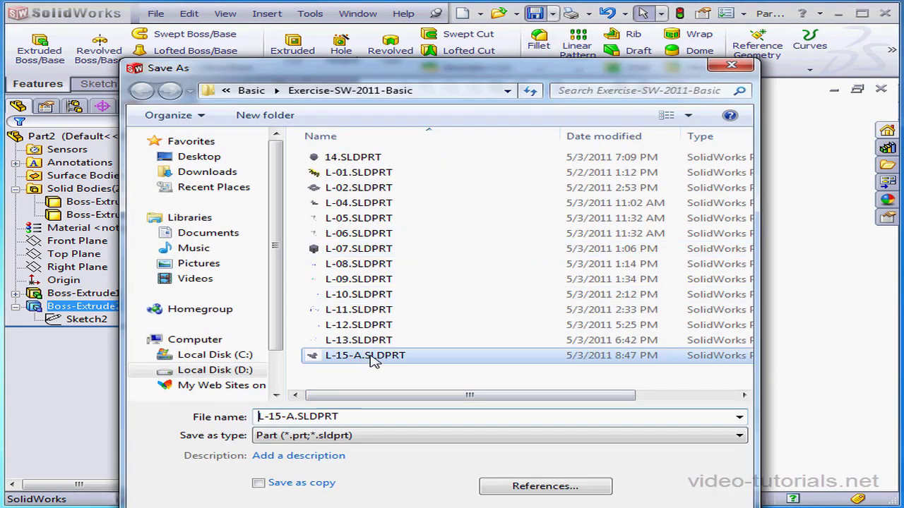
double_click(295, 417)
click(294, 416)
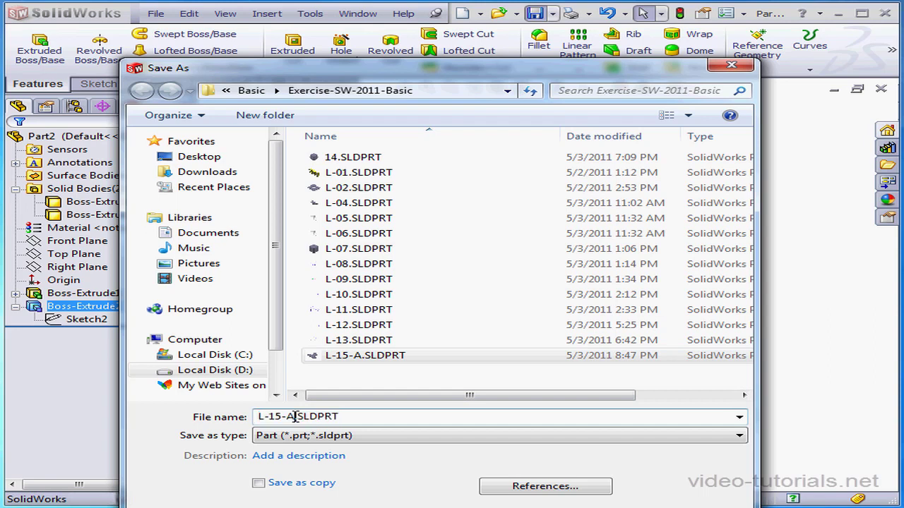
key(BackSpace)
key(BackSpace)
text(B)
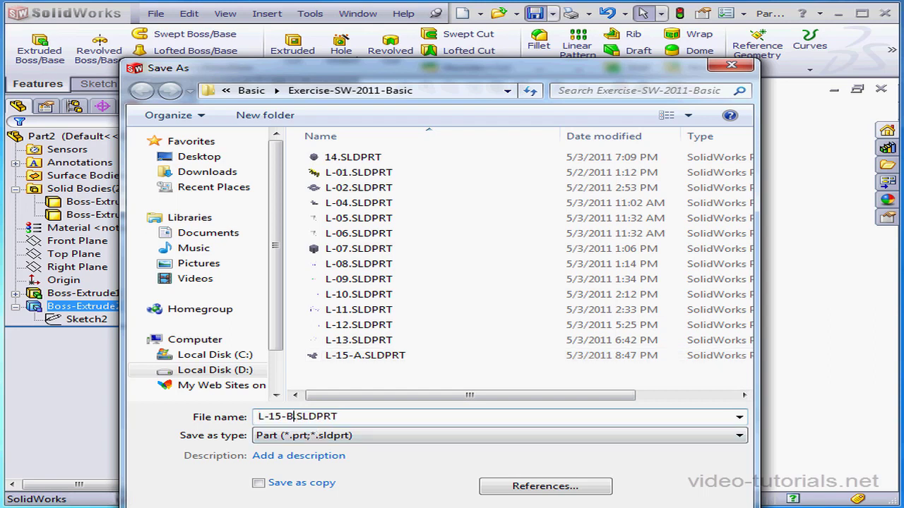
key(Return)
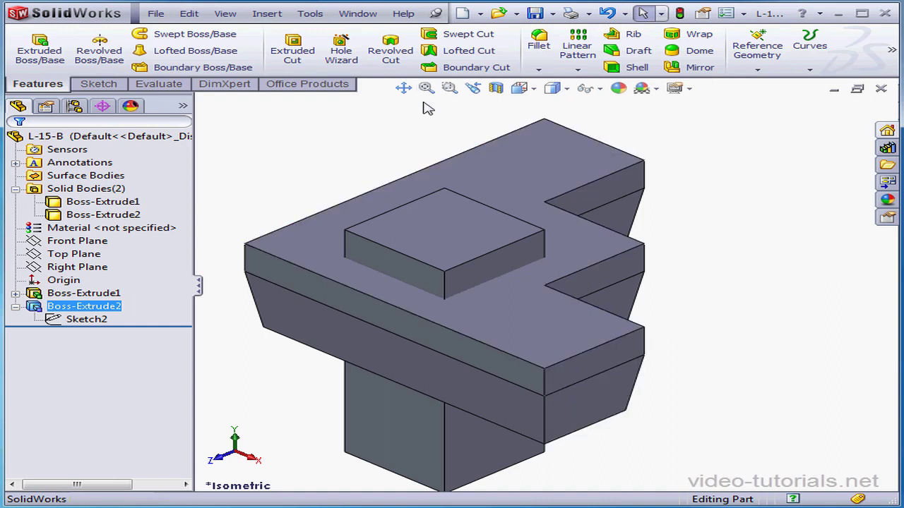
click(360, 15)
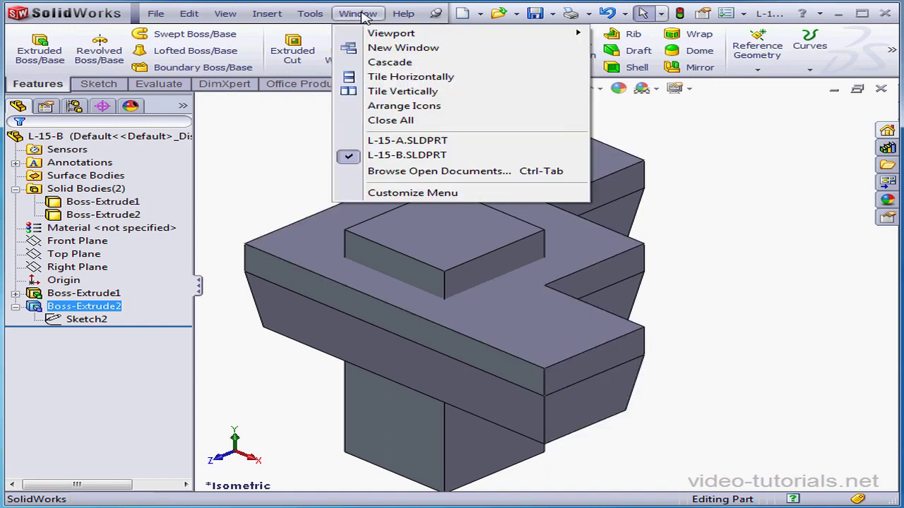
click(401, 142)
click(360, 15)
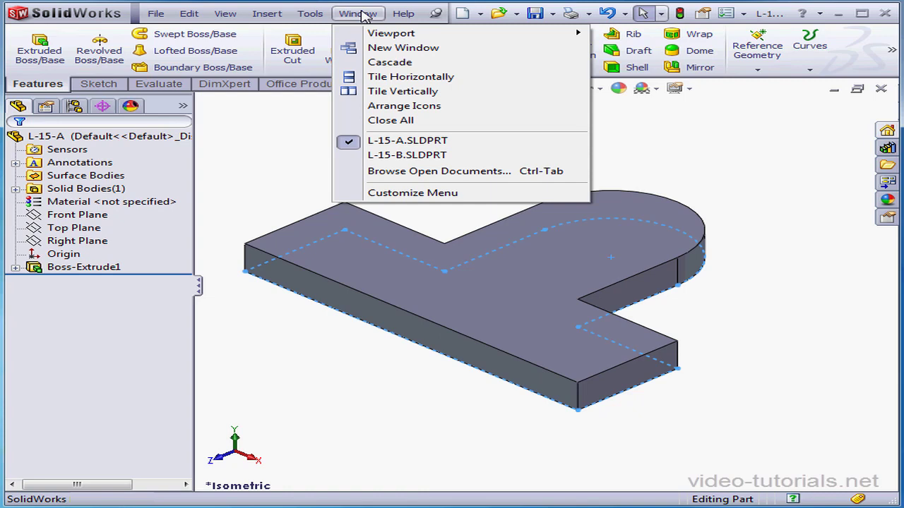
click(400, 156)
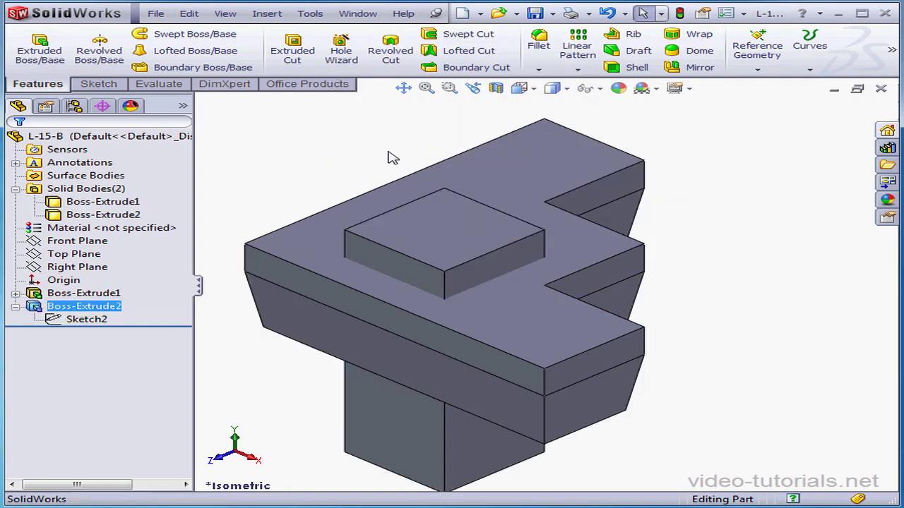
click(367, 19)
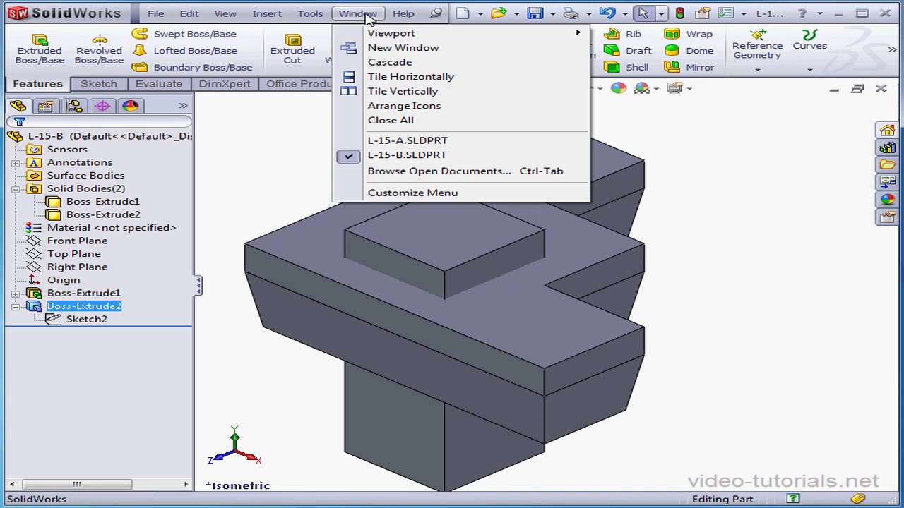
click(413, 79)
click(364, 14)
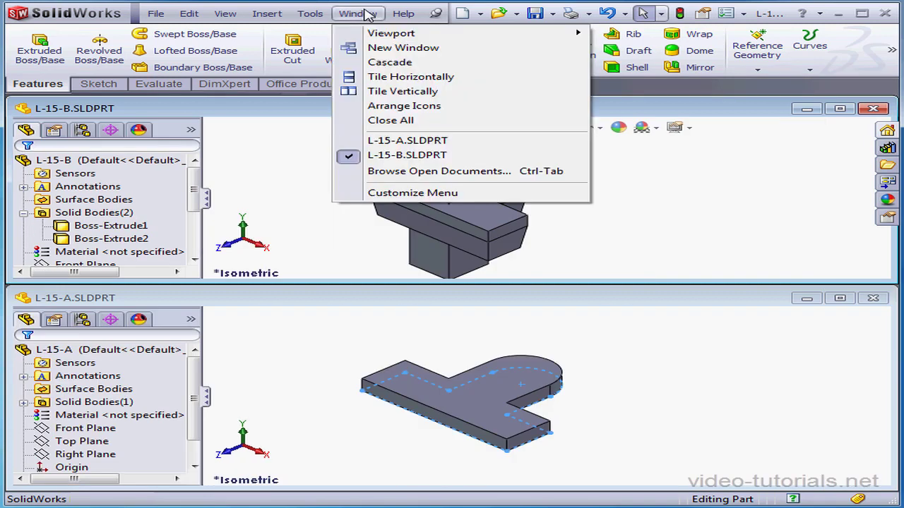
click(401, 93)
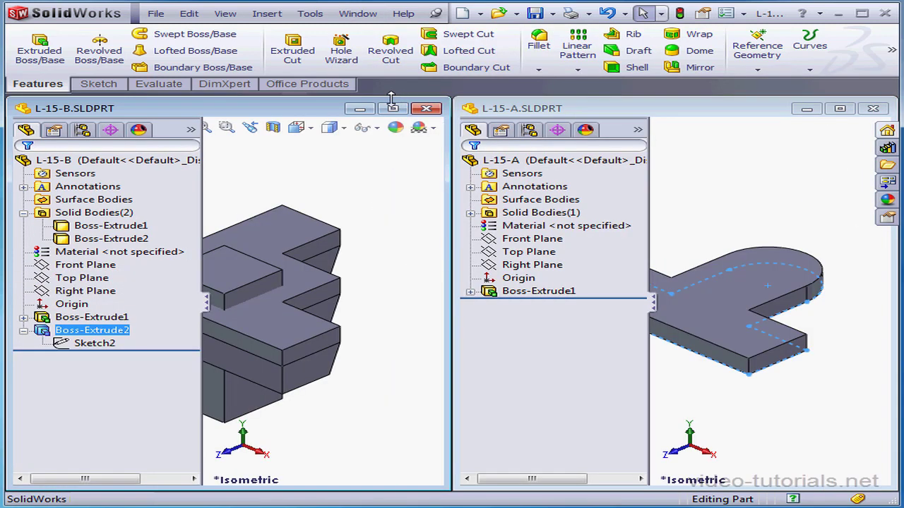
double_click(278, 110)
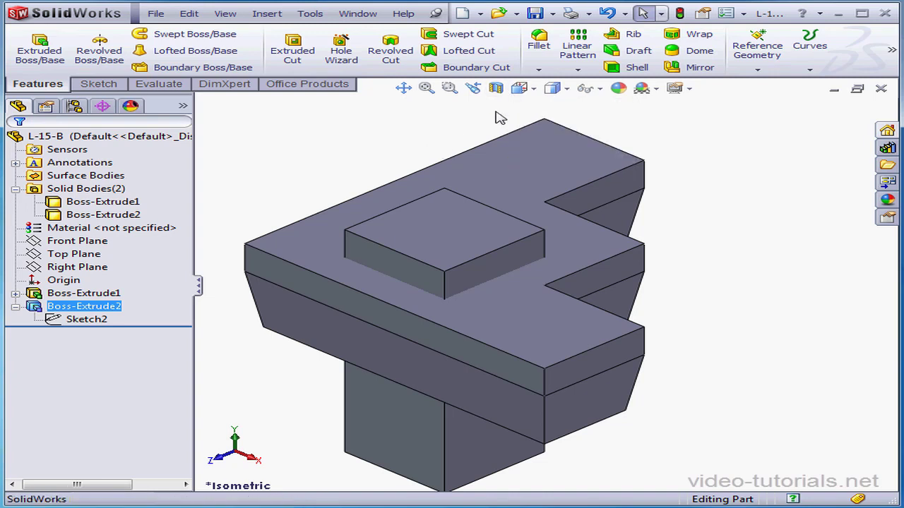
mouse_move(538, 92)
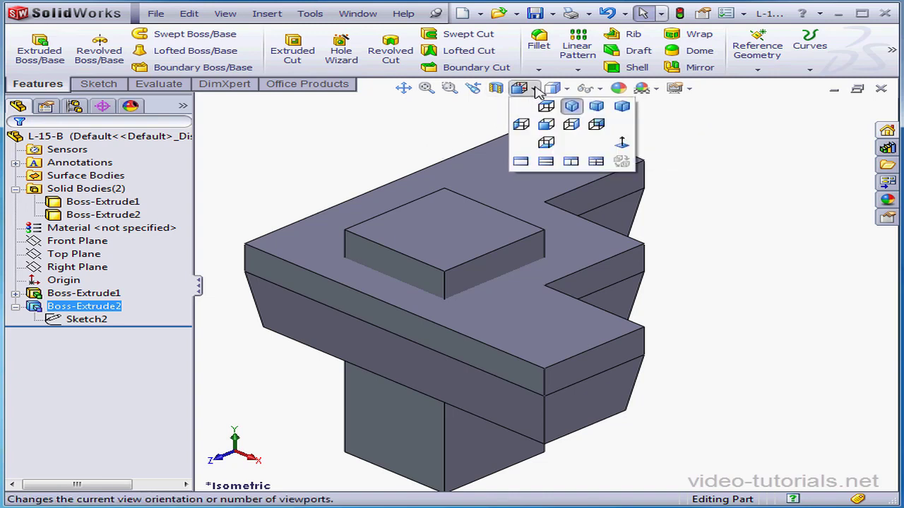
click(547, 162)
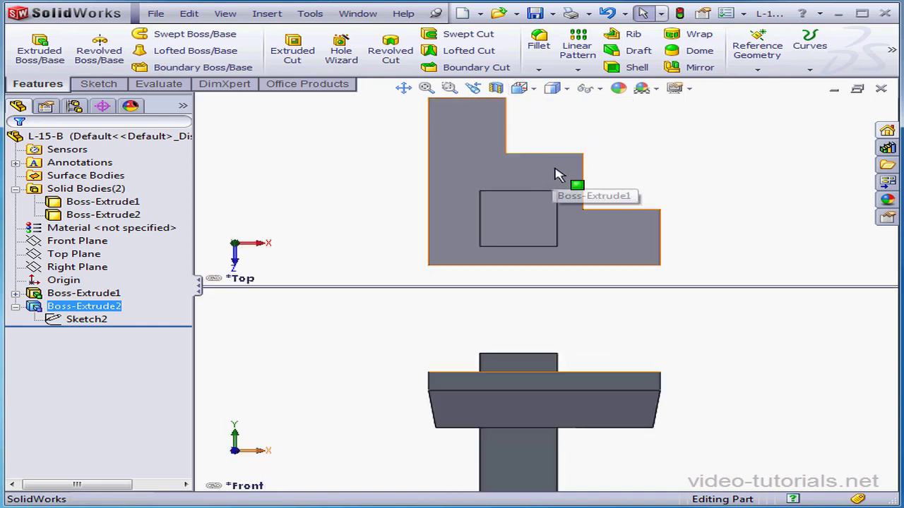
mouse_move(506, 98)
click(573, 162)
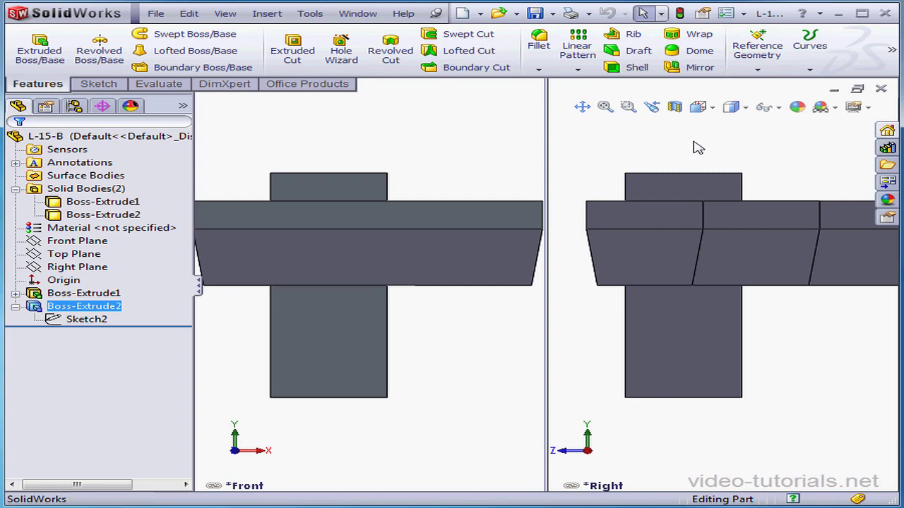
click(712, 108)
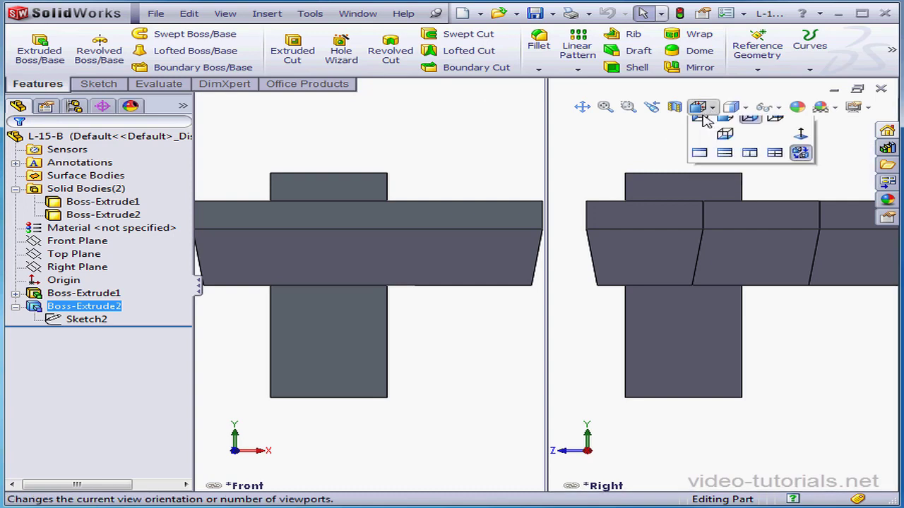
click(751, 126)
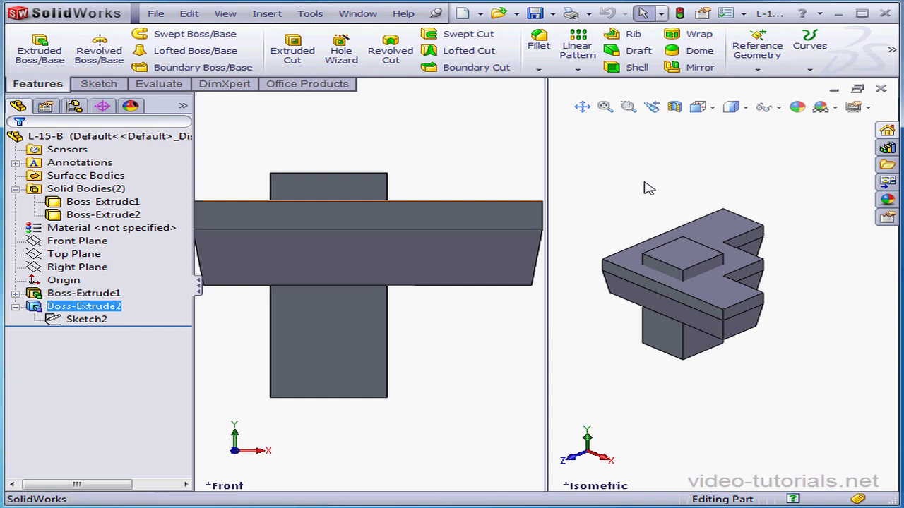
click(714, 109)
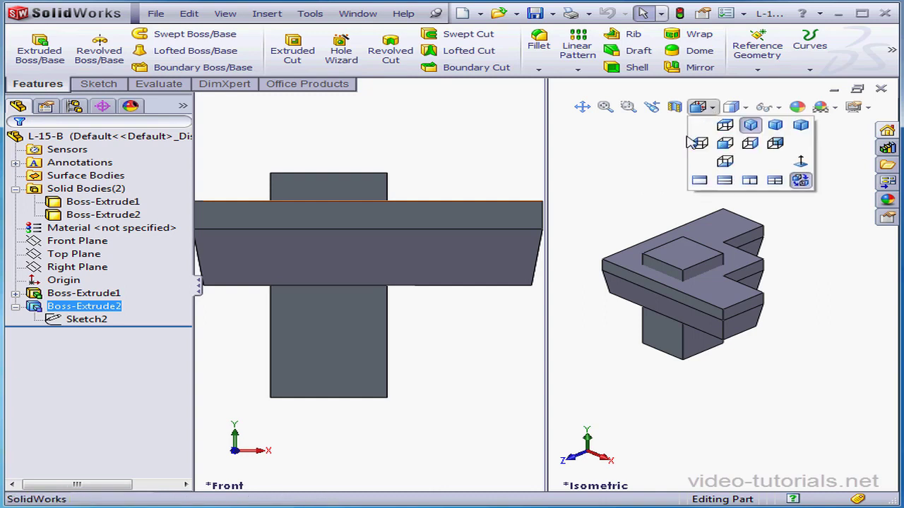
click(699, 182)
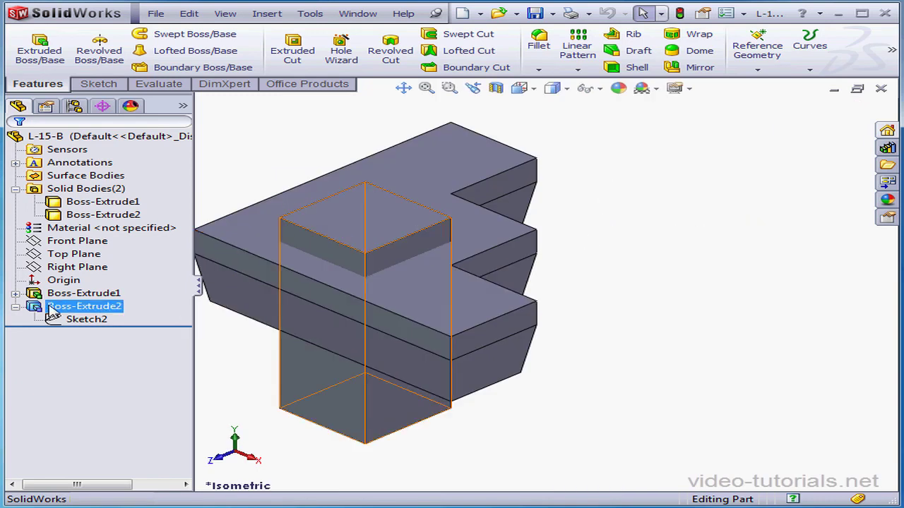
- Move Sketch1 from Top Plane to Front Plane and zoom to fit the model
click(16, 294)
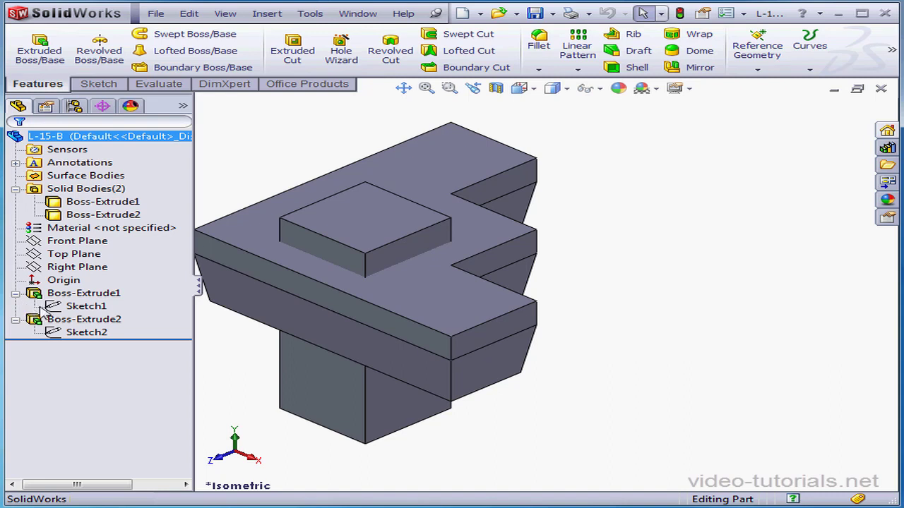
click(99, 320)
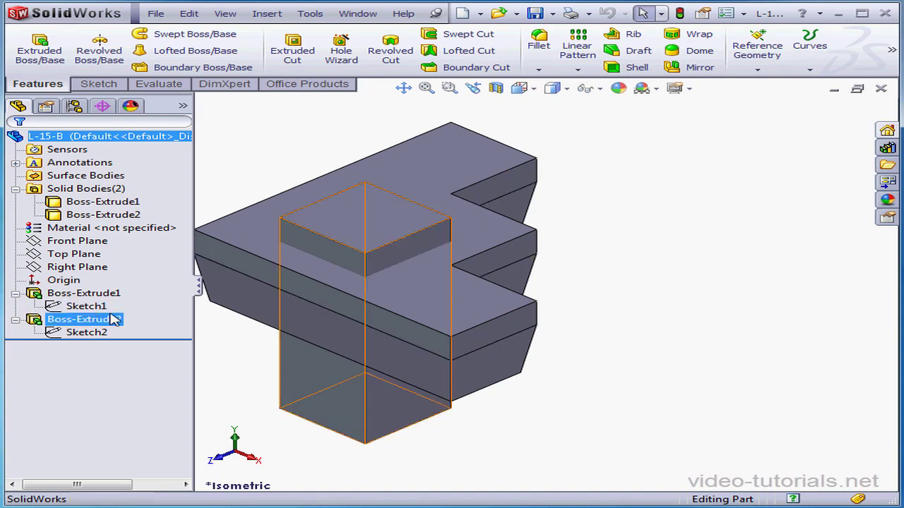
click(91, 308)
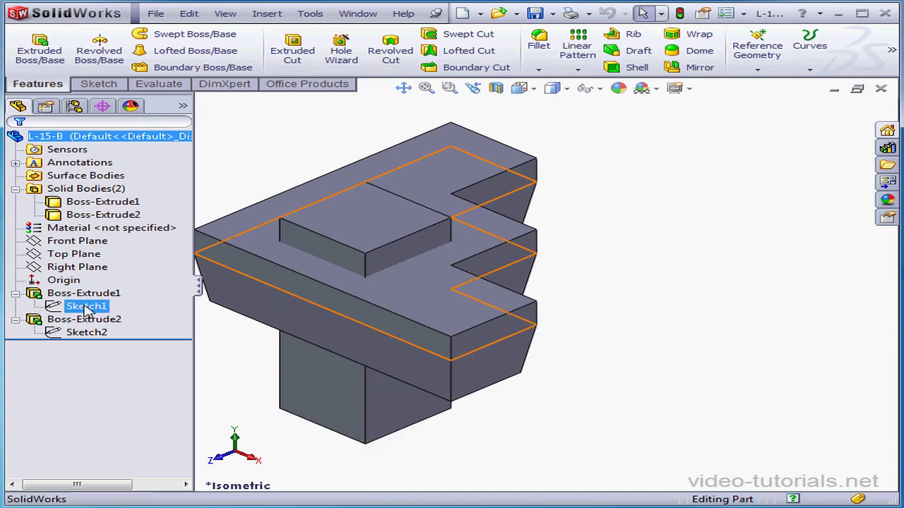
right_click(87, 312)
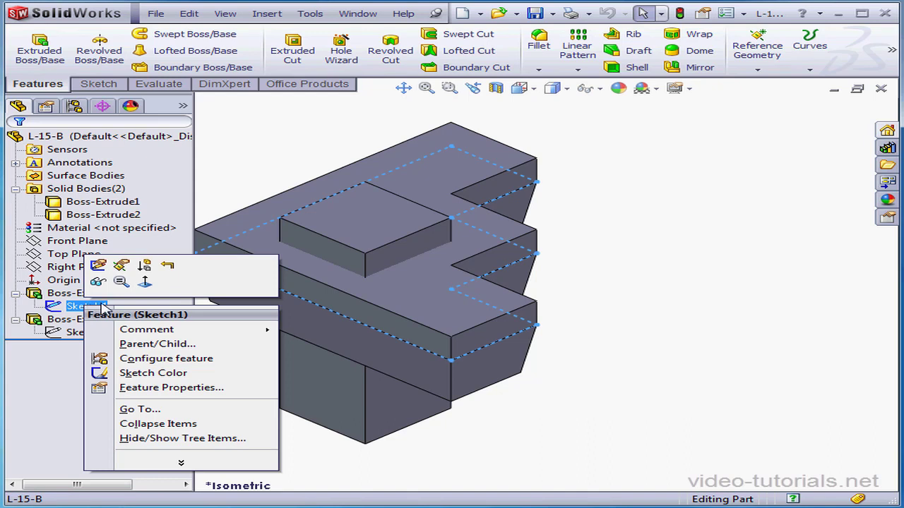
click(121, 265)
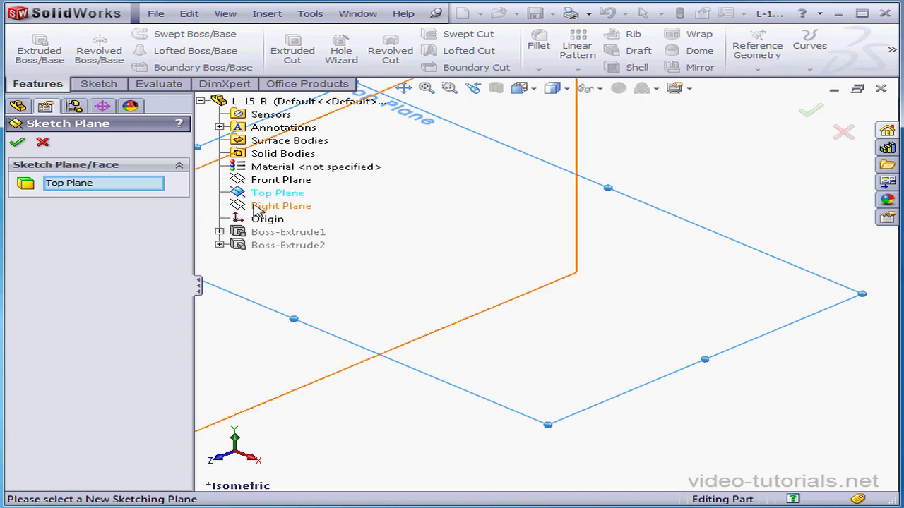
click(283, 181)
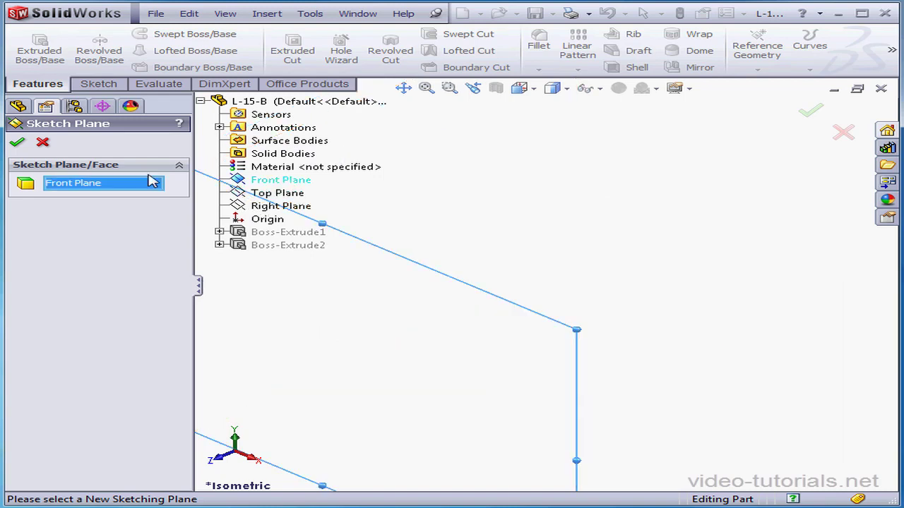
click(17, 142)
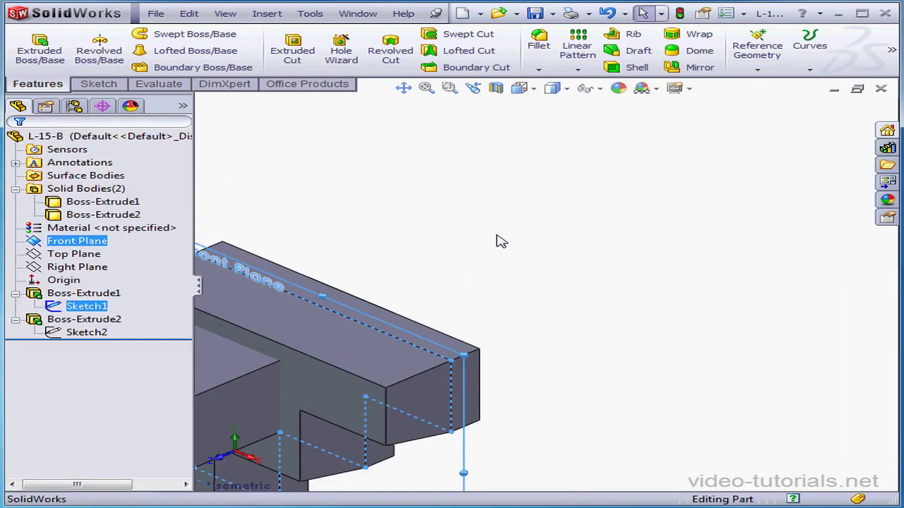
click(427, 89)
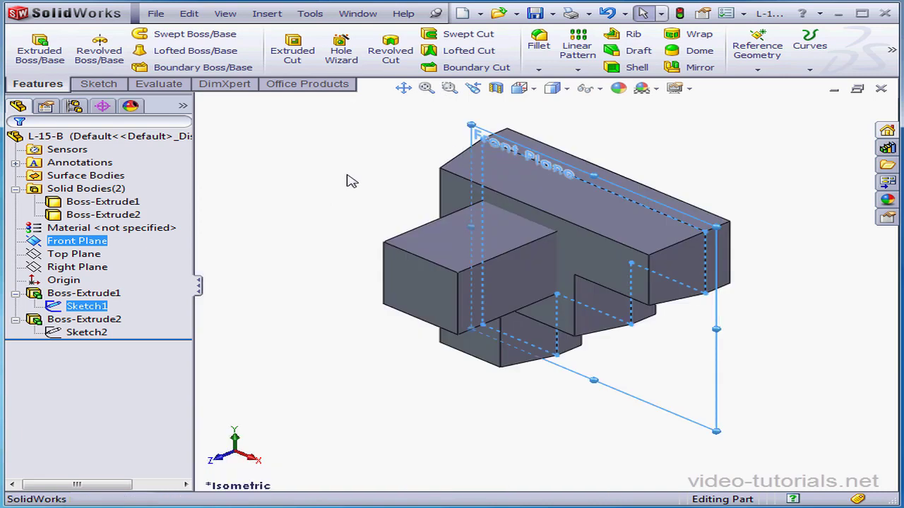